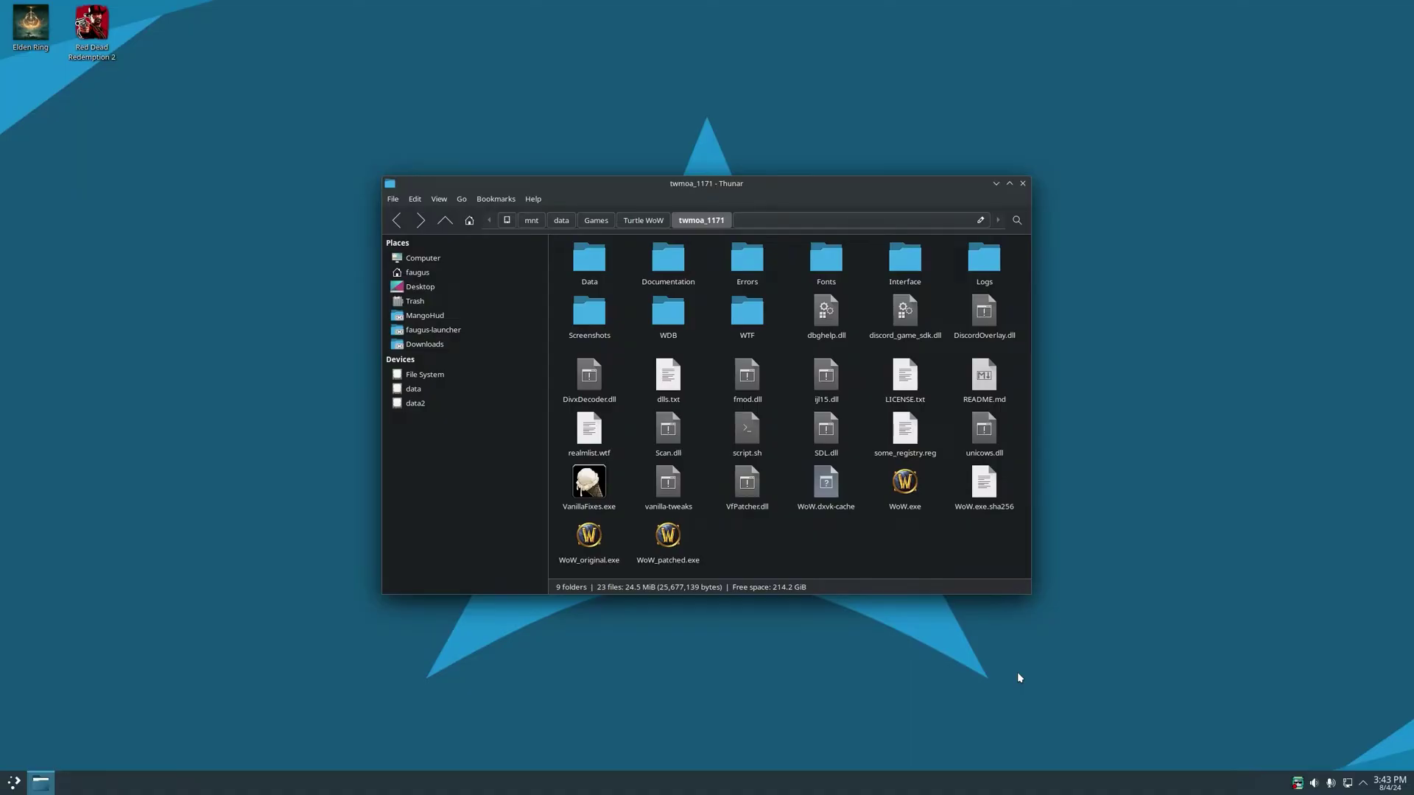
Step: Run WoW.exe from the twmoa_1171 folder with Faugus Launcher
right_click(908, 485)
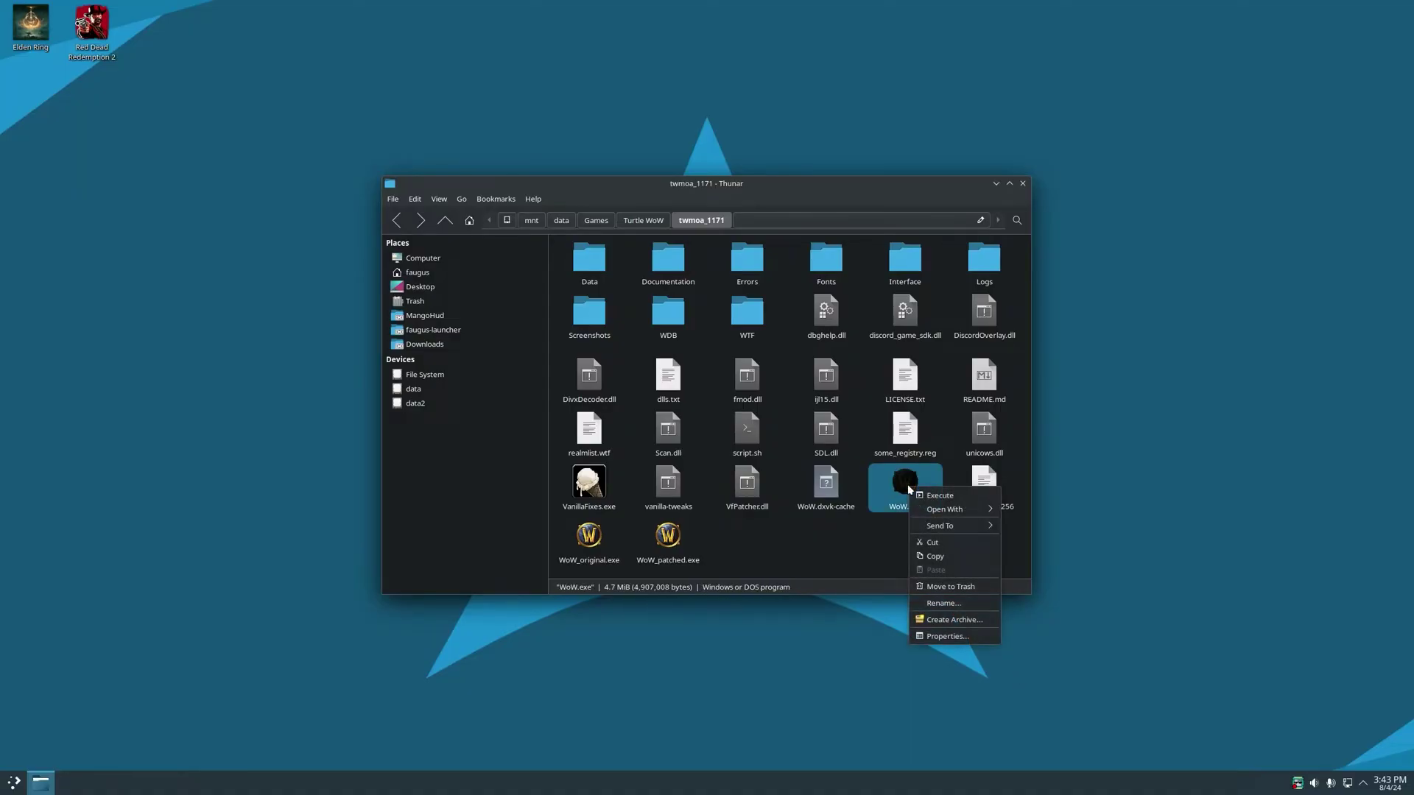
mouse_move(954, 509)
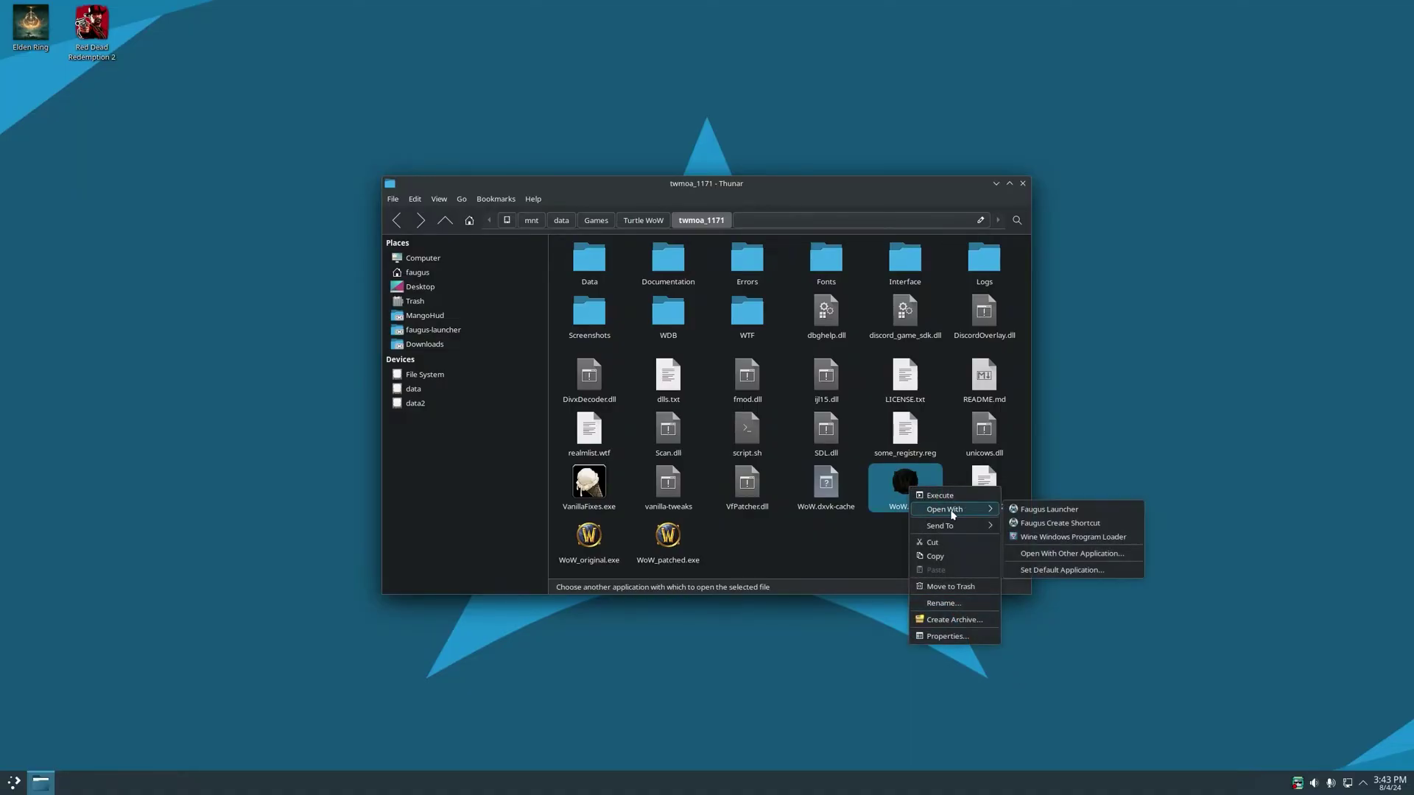
left_click(1104, 510)
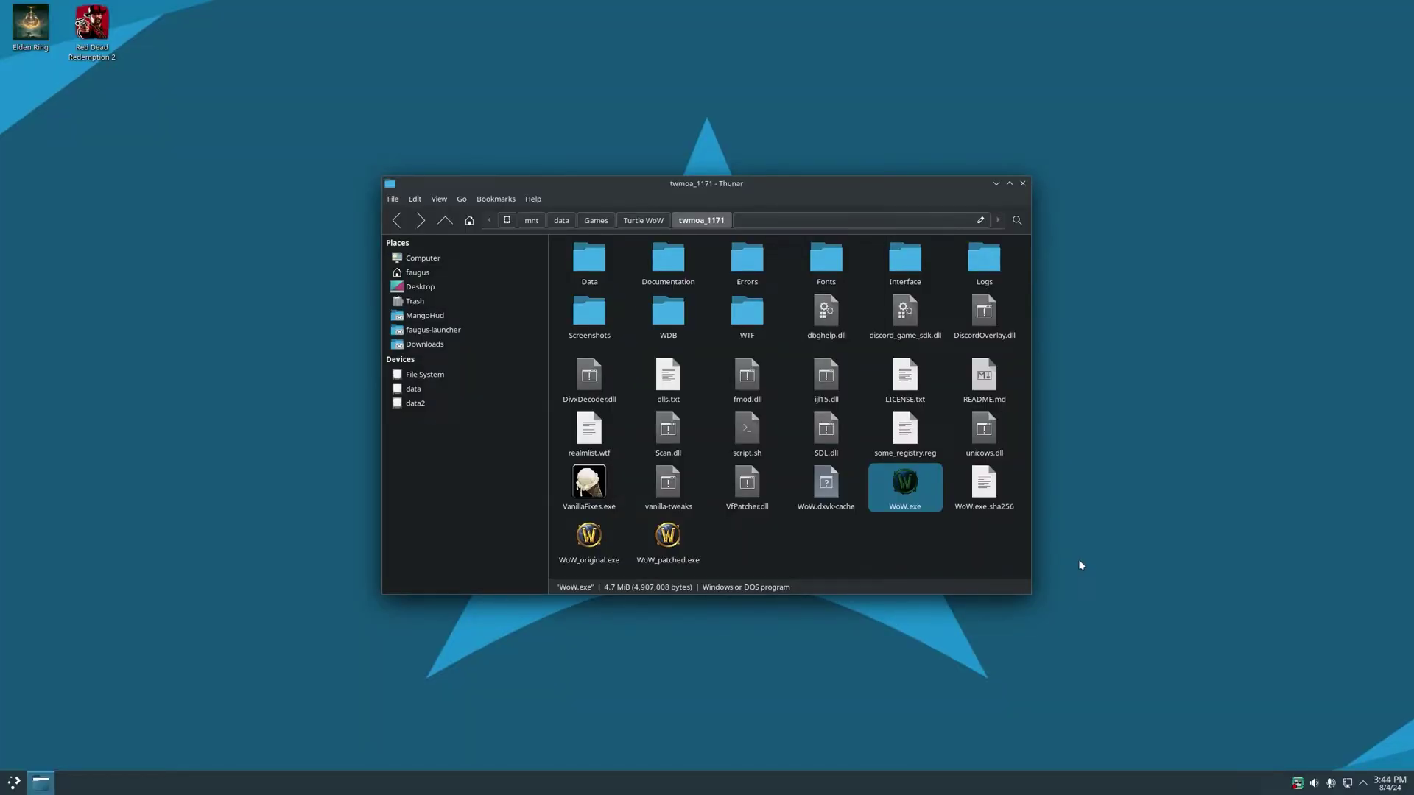
Step: Start a Faugus shortcut for WoW.exe and name it Turtle WoW
right_click(904, 491)
mouse_move(937, 508)
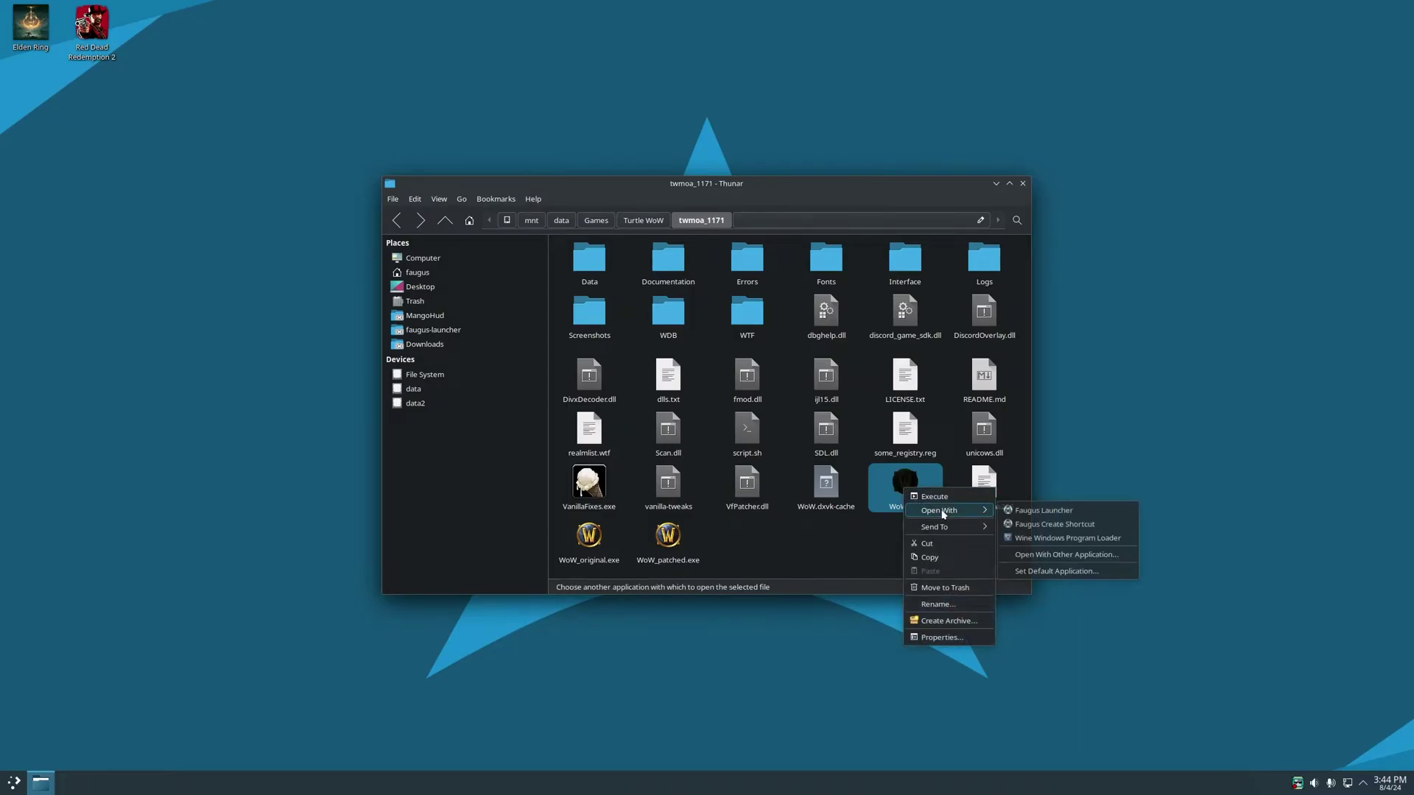
left_click(1103, 531)
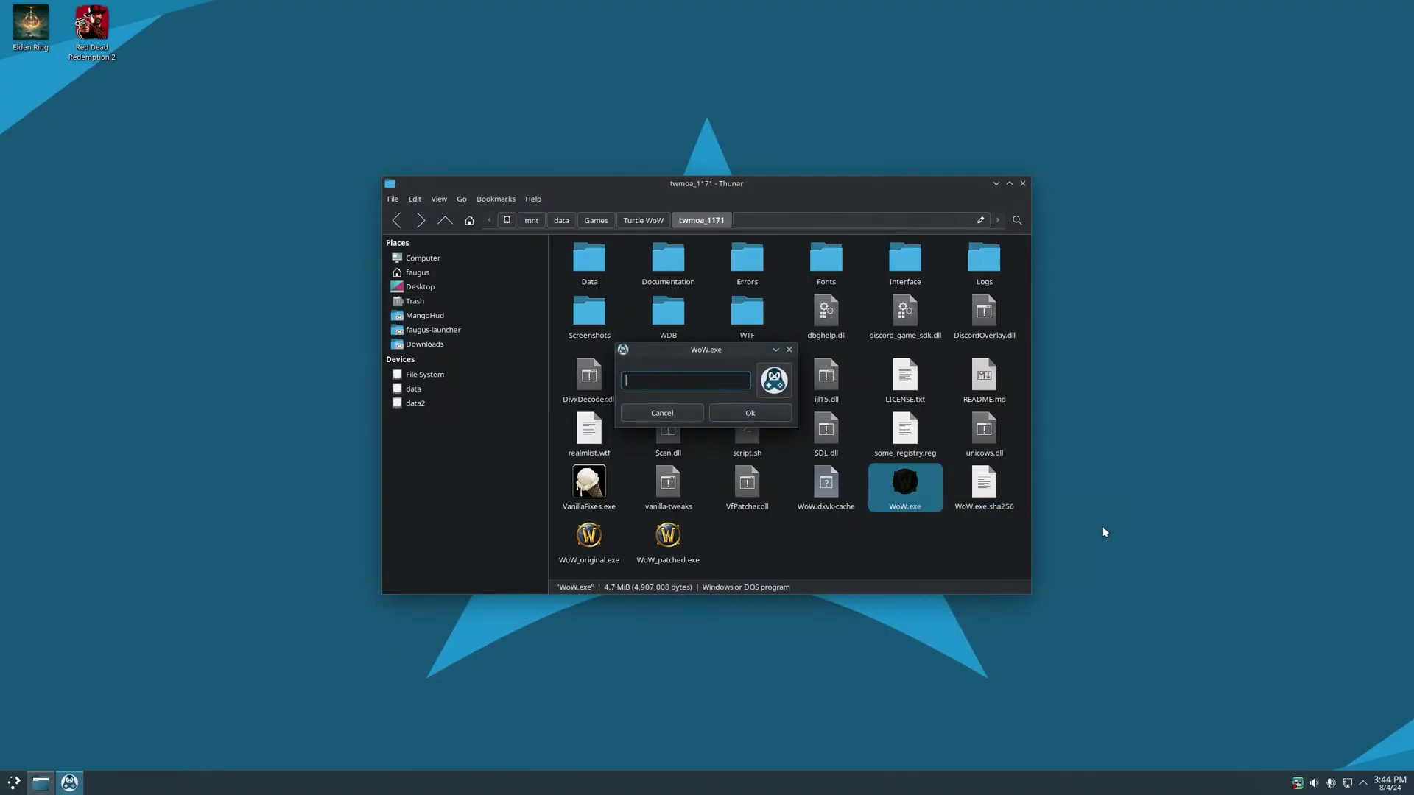
type("Turtle WoW")
Step: Choose 1.ico from the turtle-wow icons as the shortcut's icon and create the shortcut
left_click(770, 389)
key("Down")
key("Down")
key("Up")
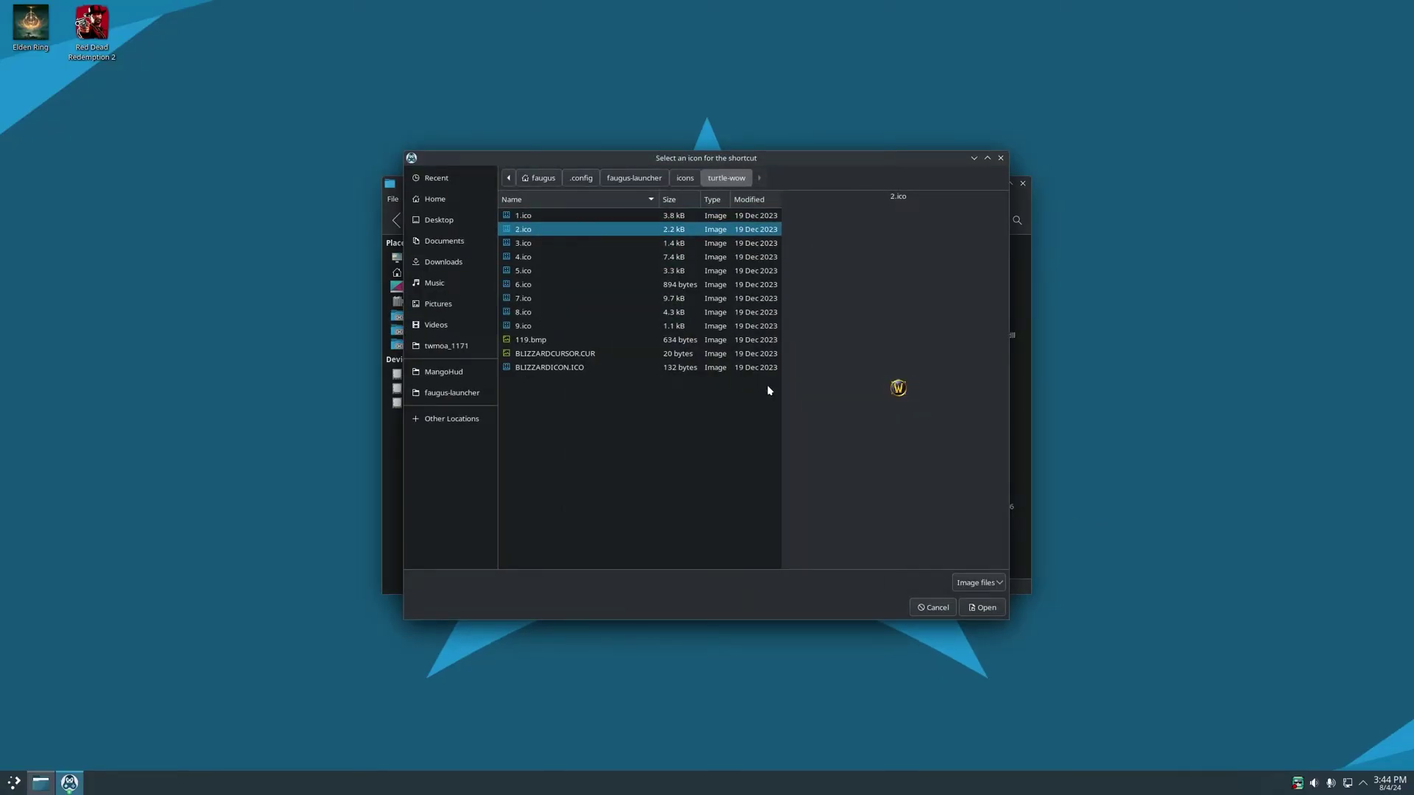
key("Up")
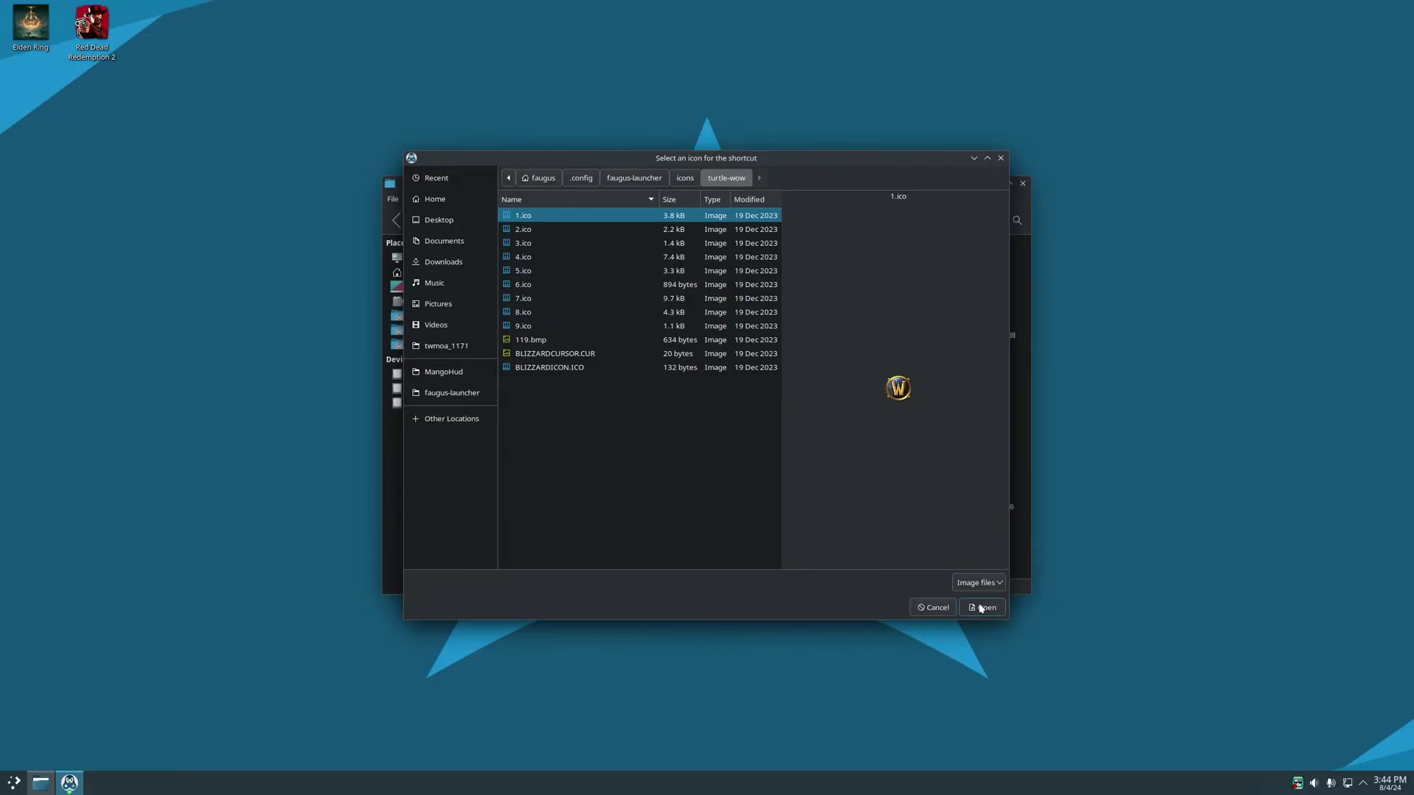
left_click(981, 608)
left_click(748, 414)
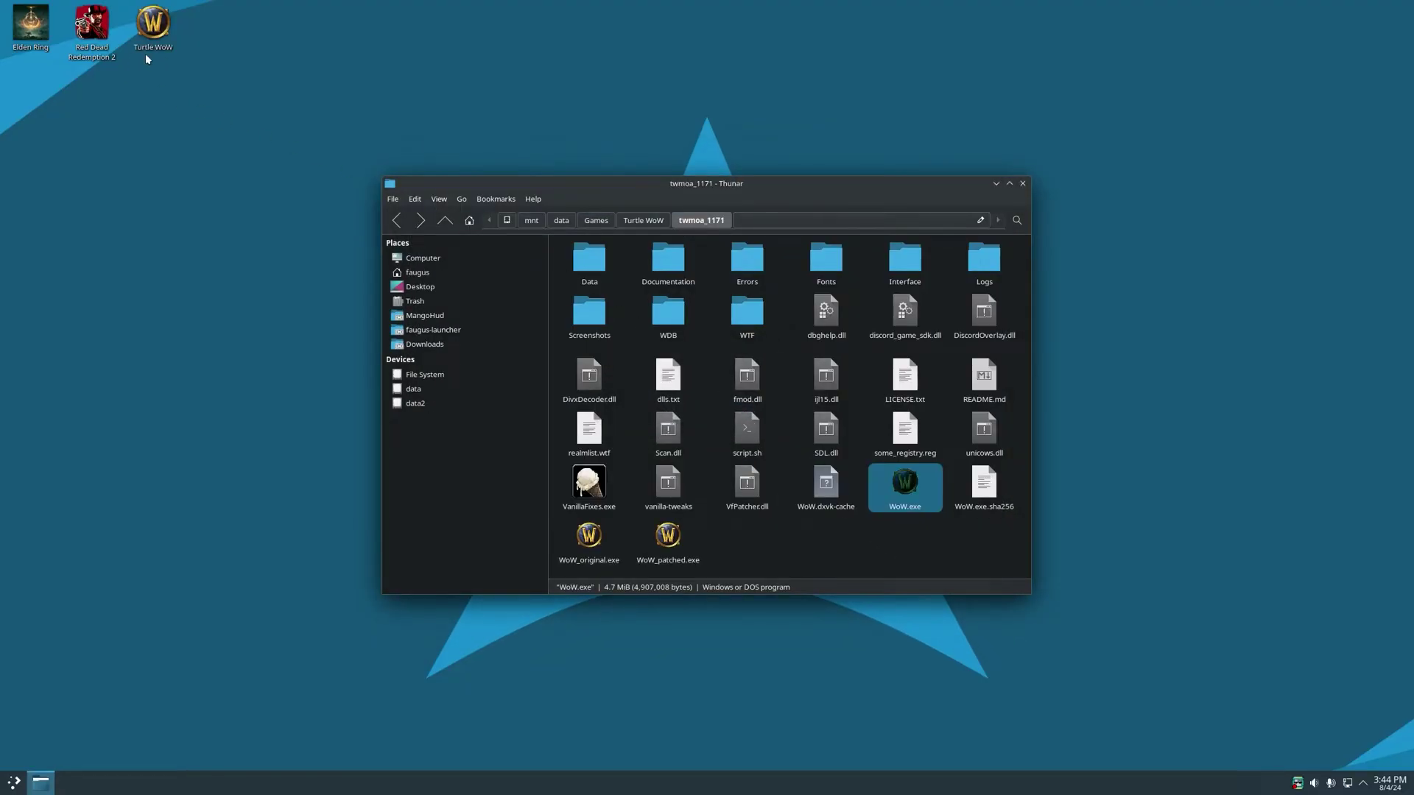
Step: Launch Turtle WoW from the Games category of the system's application launcher
key("super")
mouse_move(61, 586)
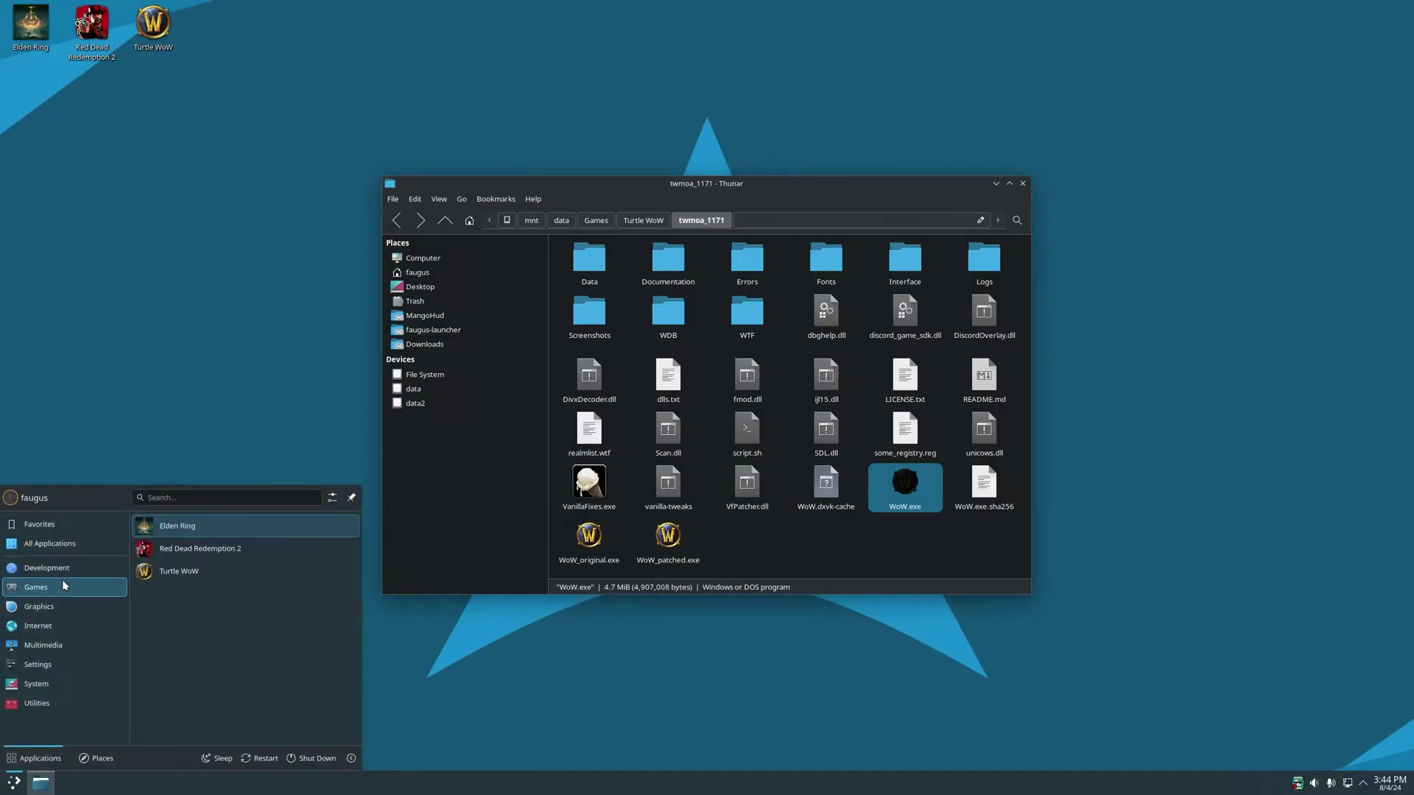
left_click(238, 577)
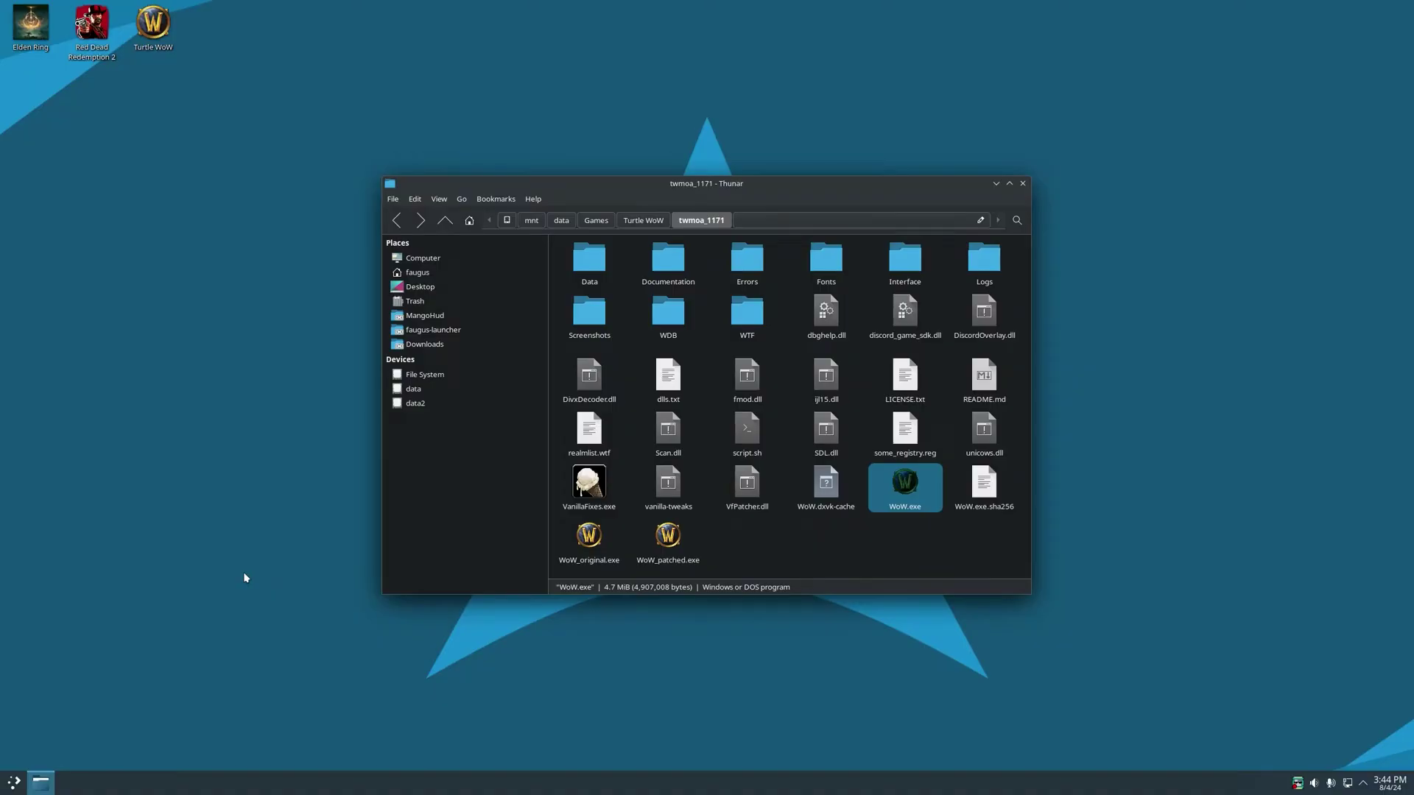
Step: Import some_registry.reg by opening it with Faugus Launcher and dismiss the message
right_click(913, 432)
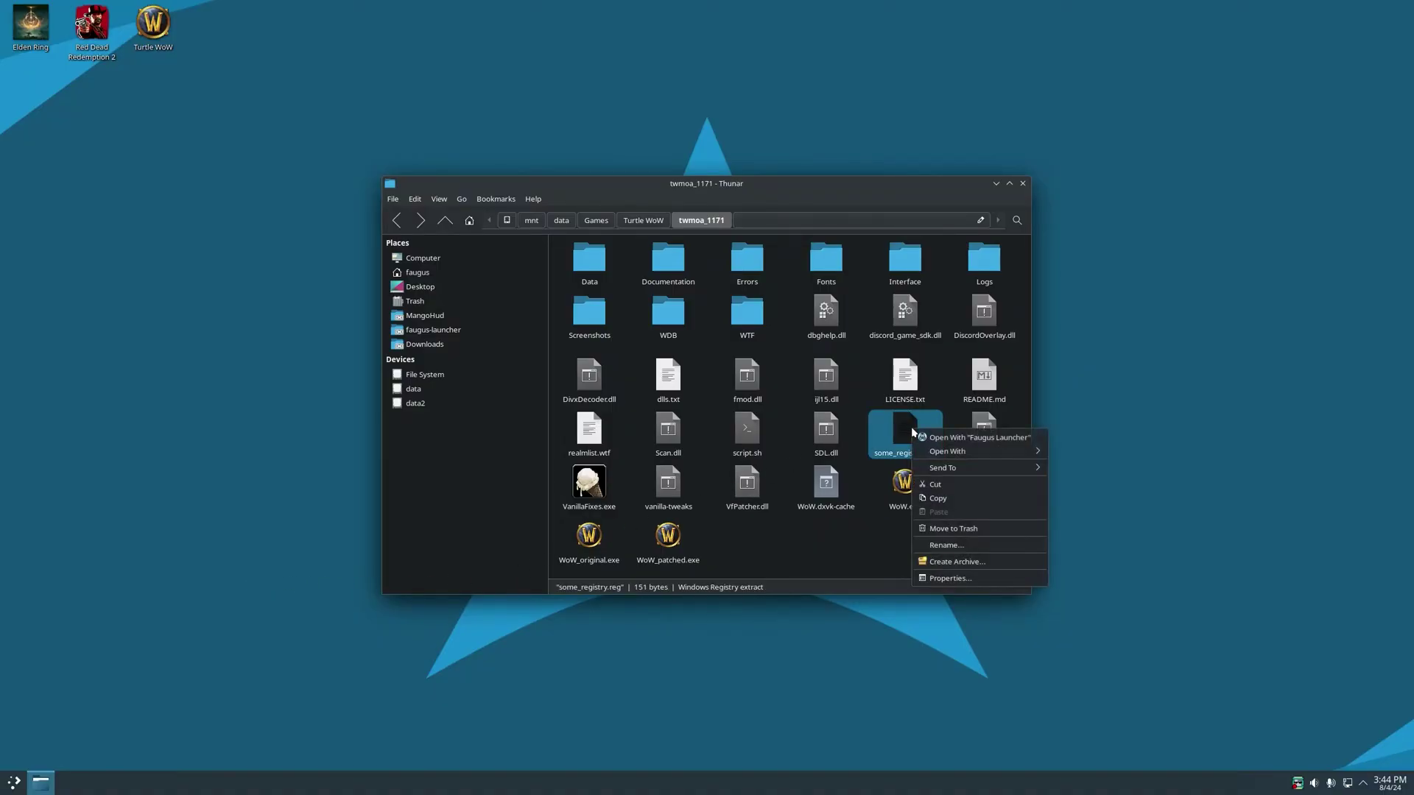
left_click(980, 438)
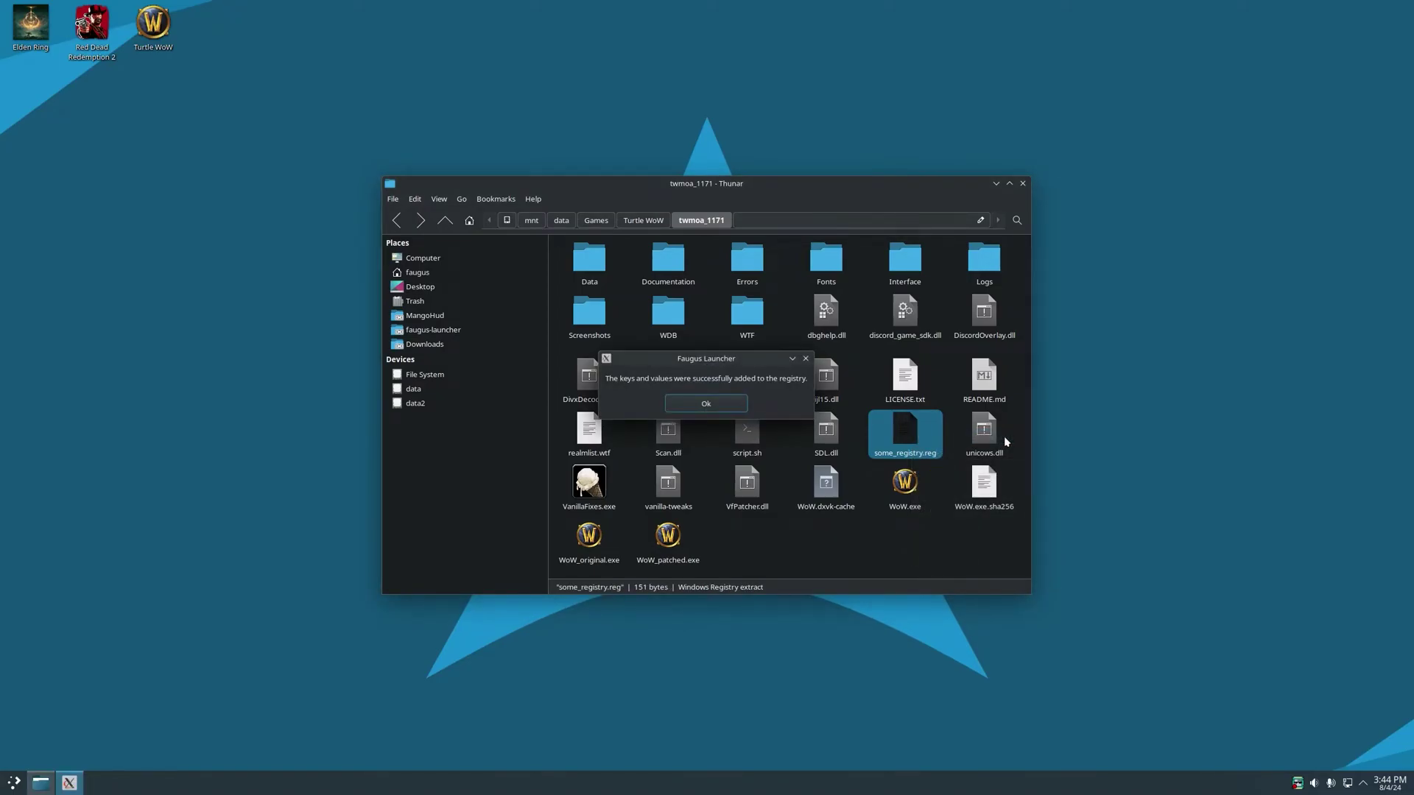
left_click(713, 406)
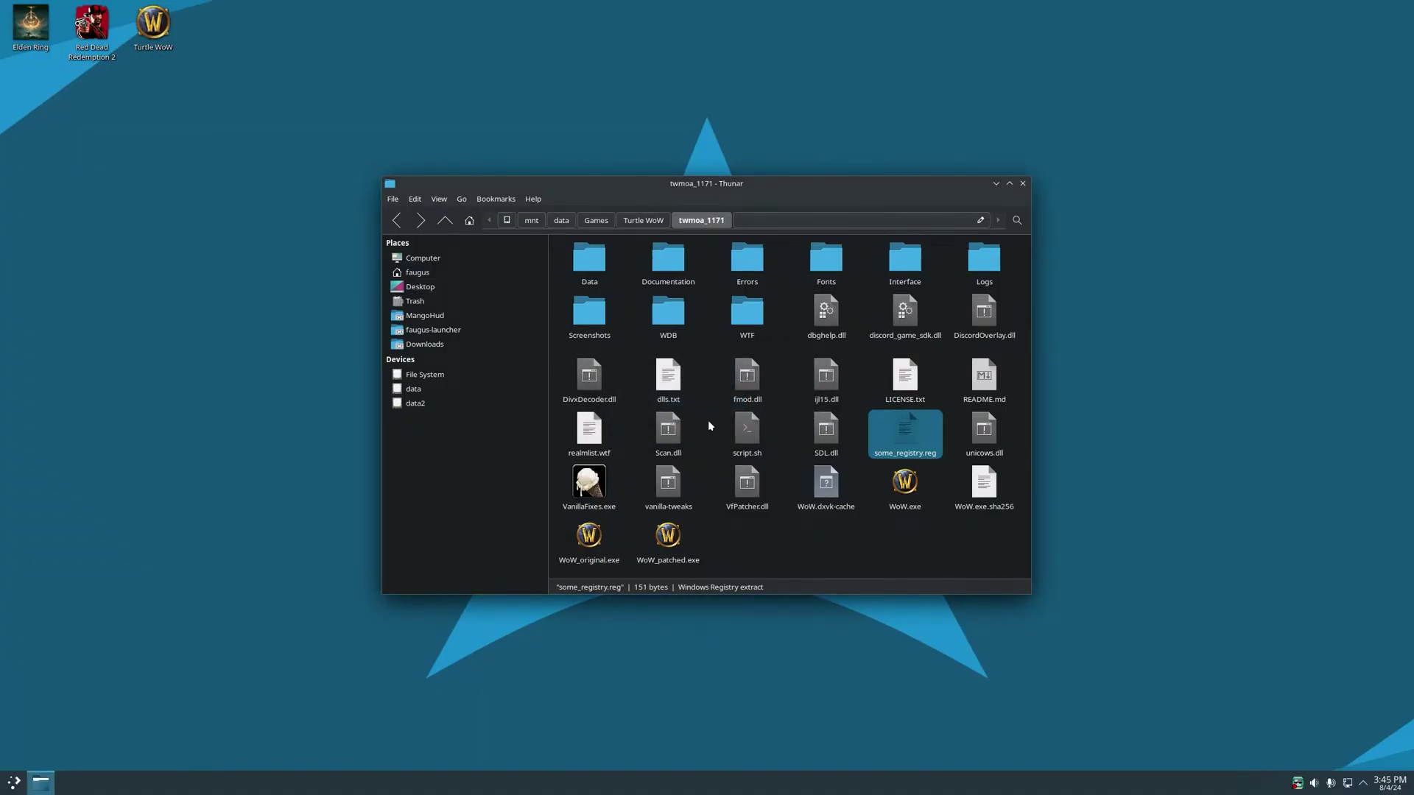
Step: Switch to Faugus Launcher by searching the system's applications and open its settings
key("super")
type("fau")
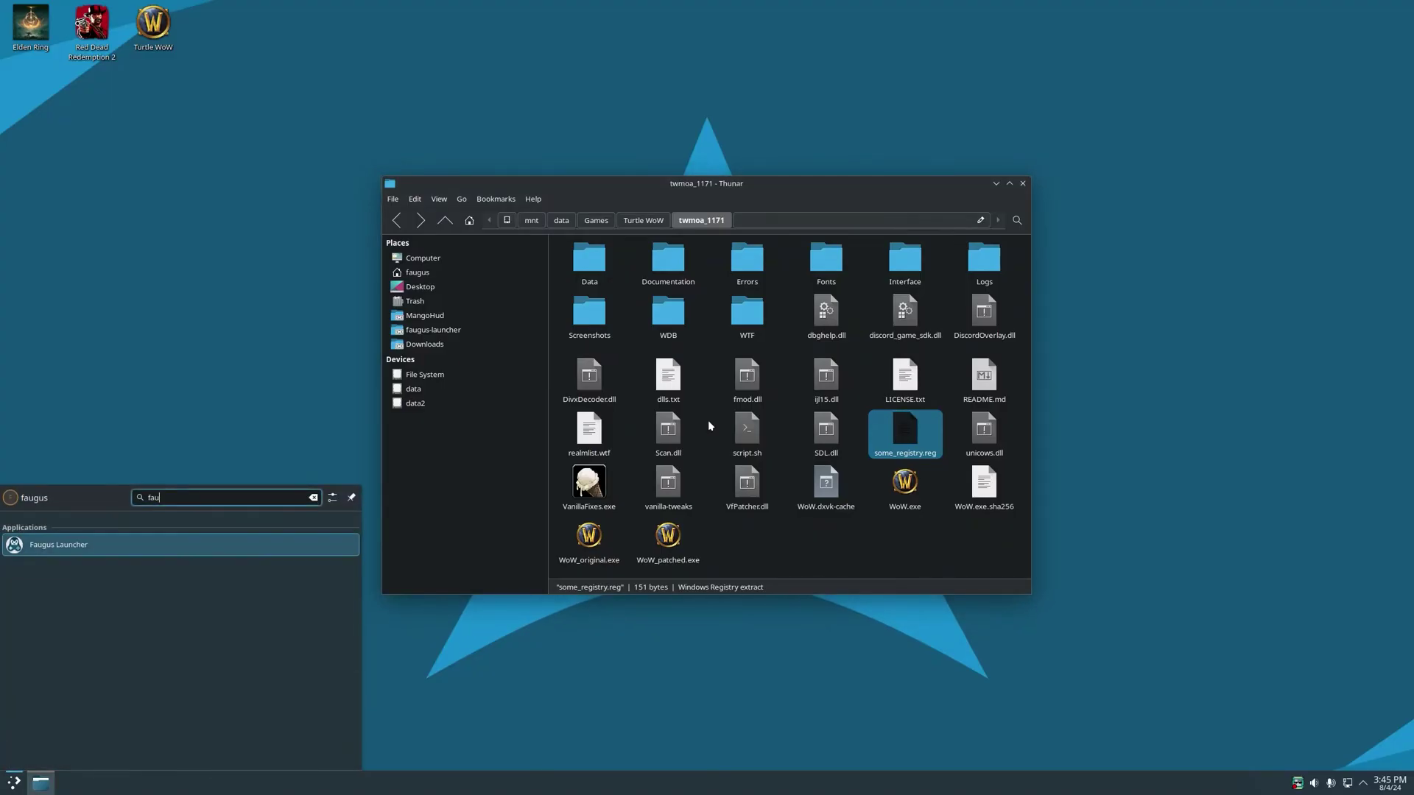
key("Return")
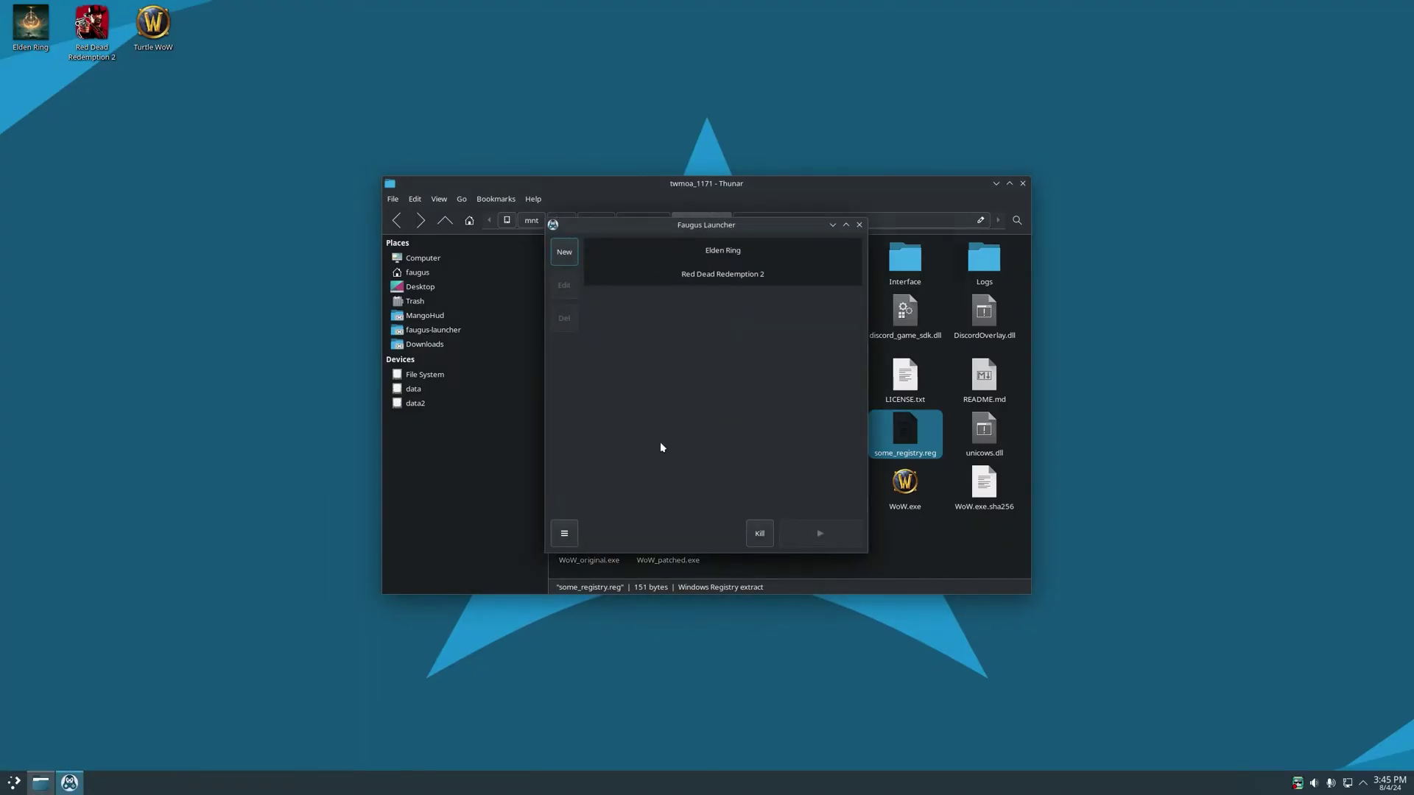
left_click(572, 536)
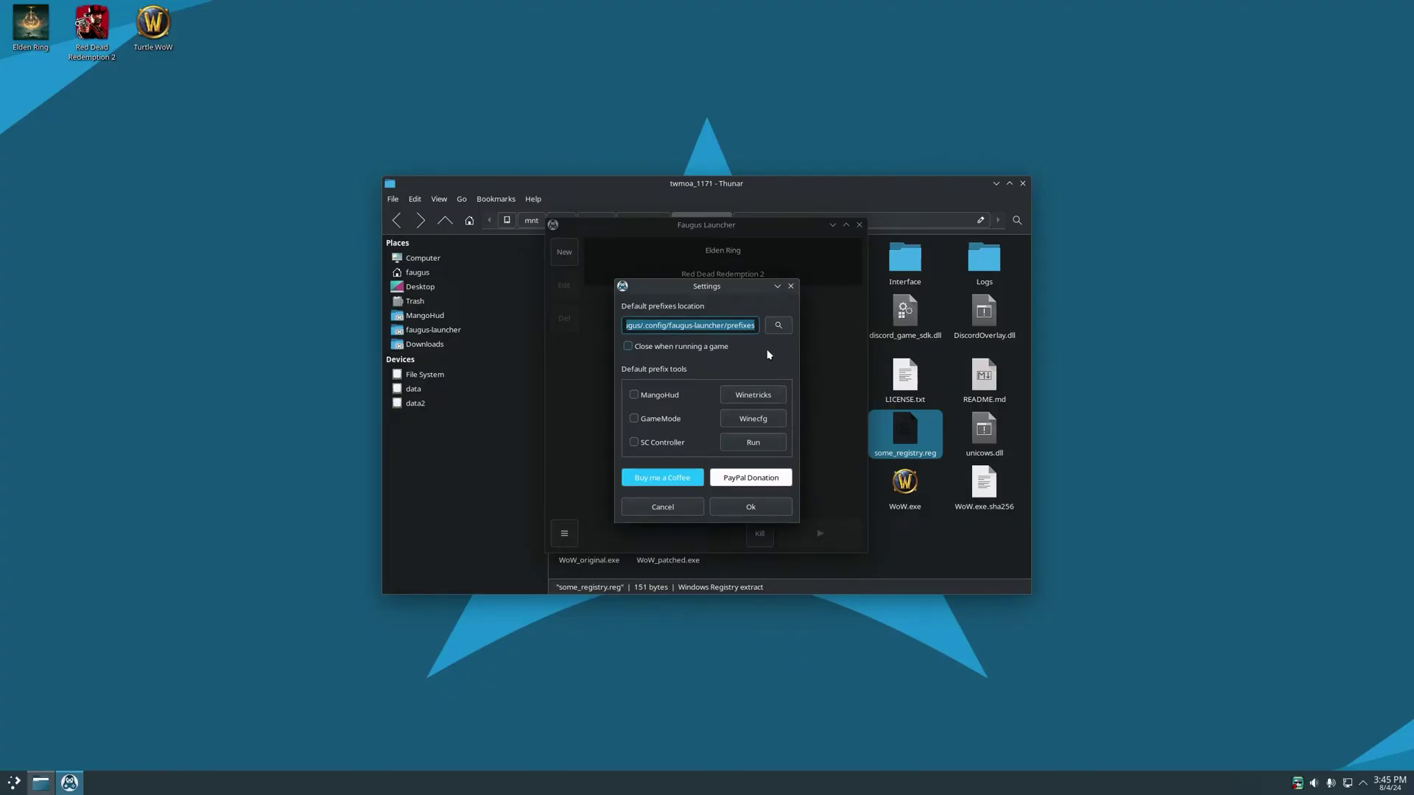
Step: Set the default prefixes location to a new youtube-prefixes folder in the home directory, enable MangoHud for the default prefix and save the settings
left_click(777, 326)
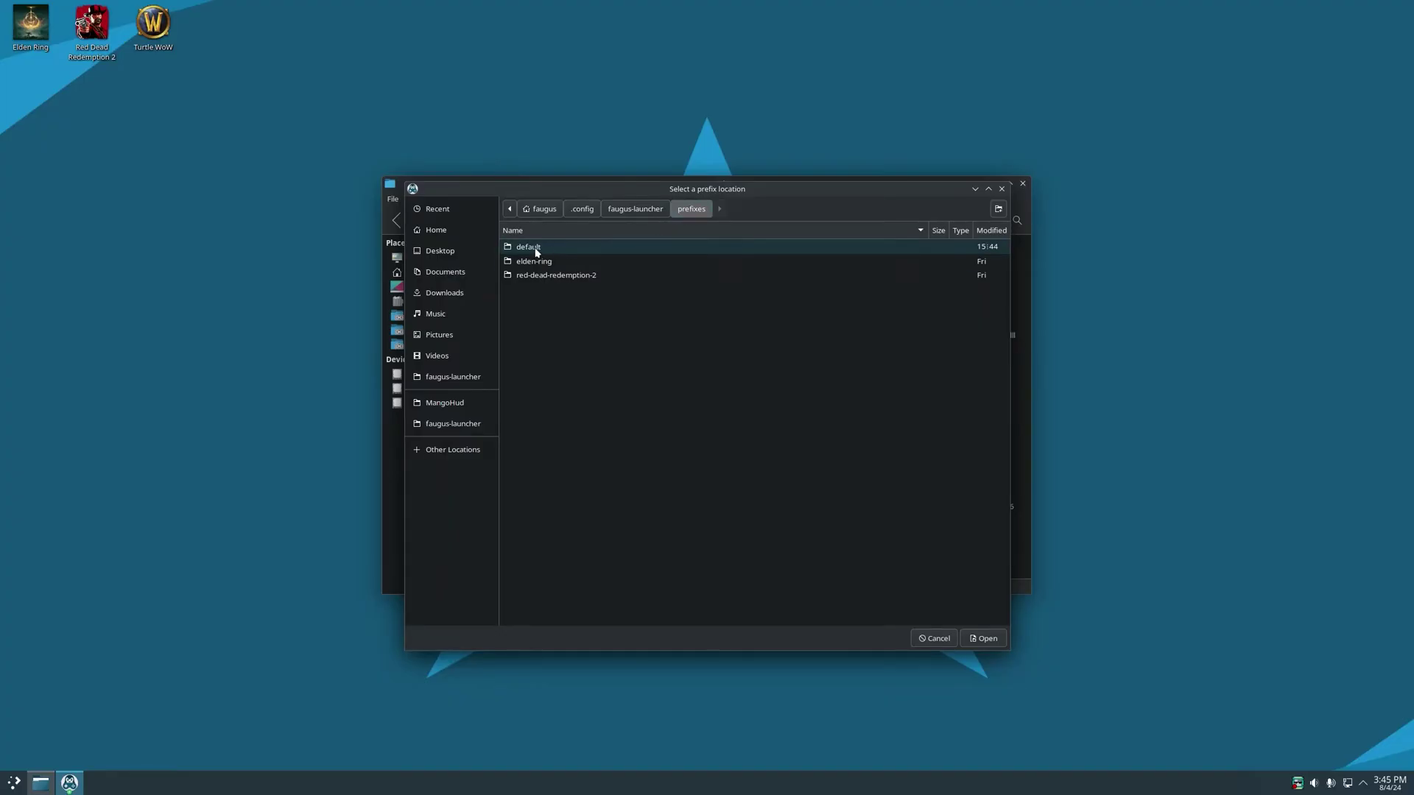
left_click(560, 249)
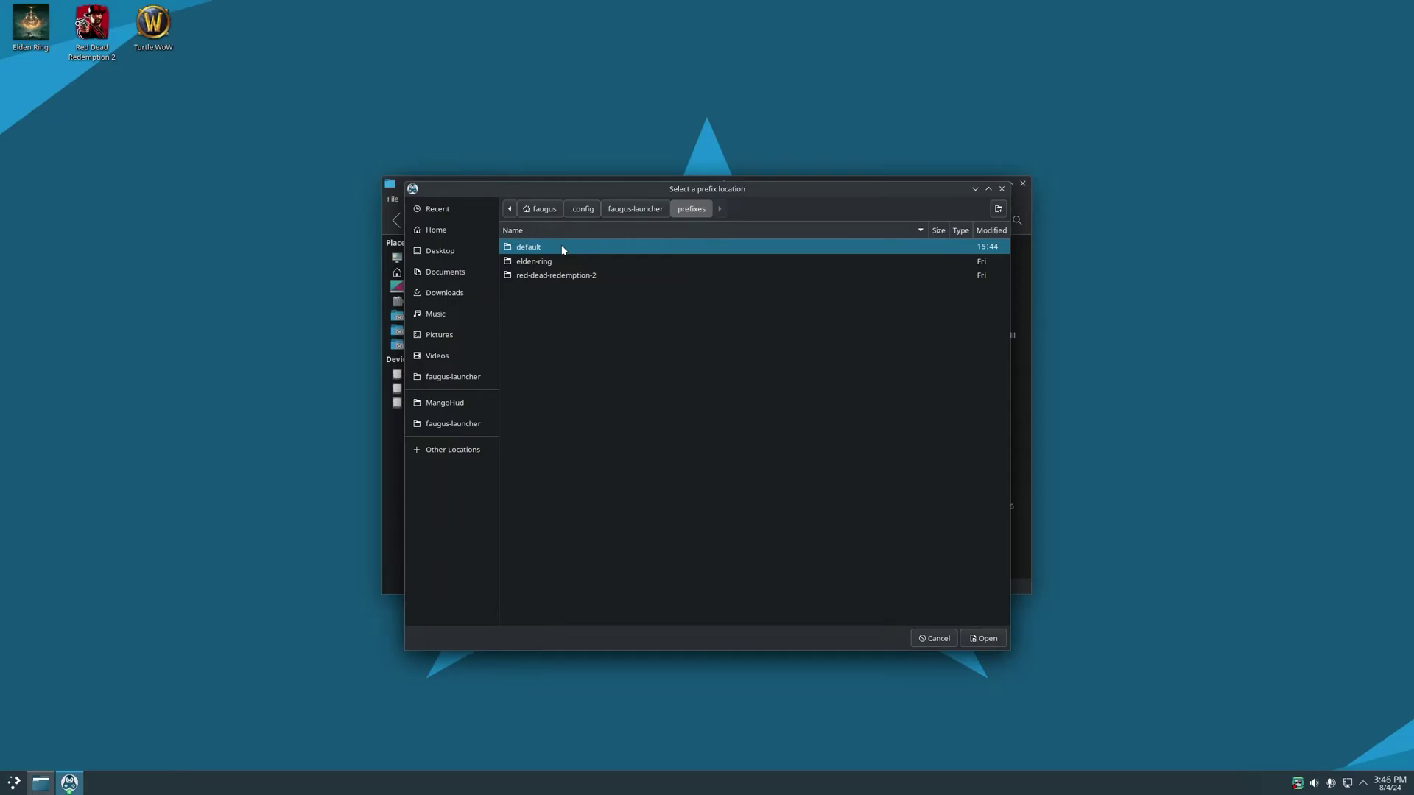
left_click(461, 231)
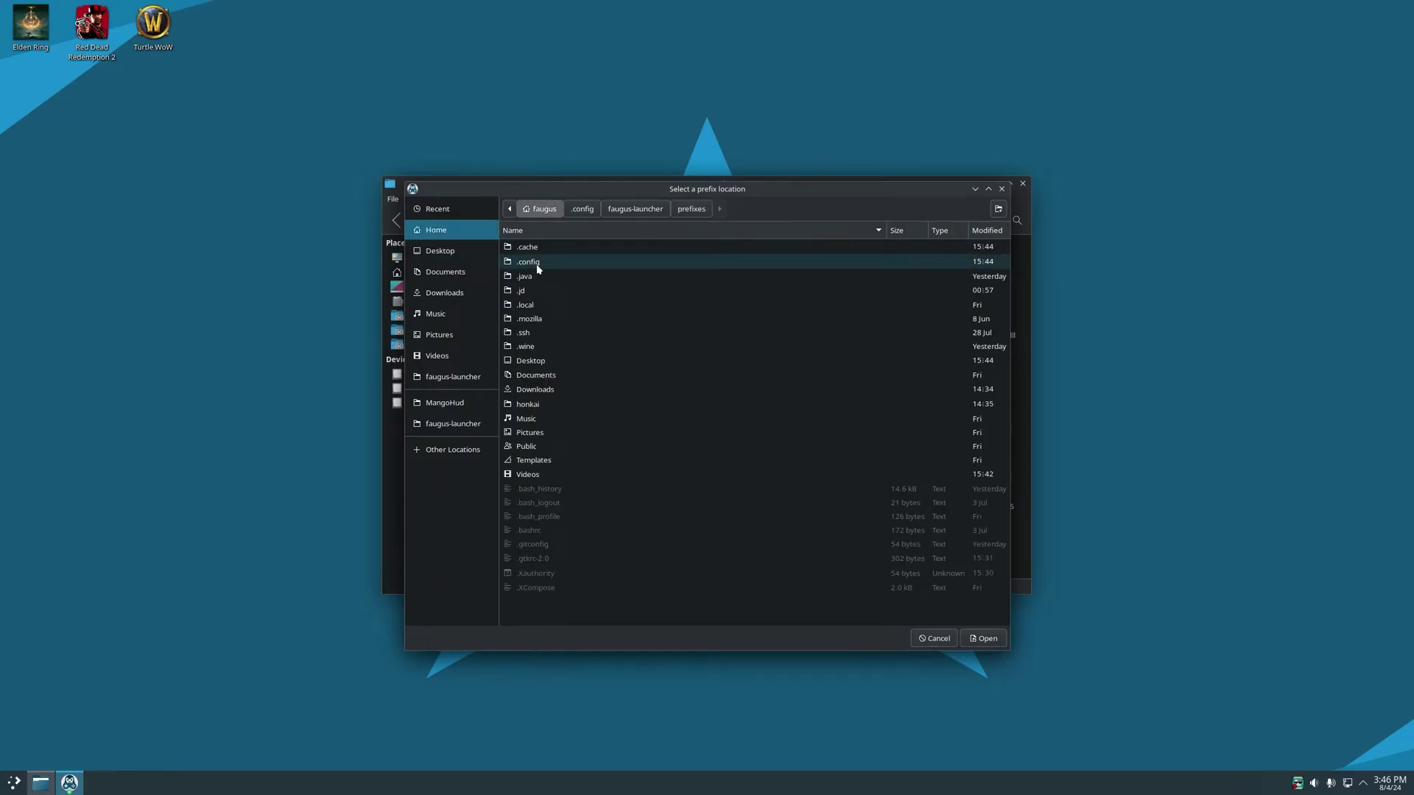
left_click(999, 209)
type("y")
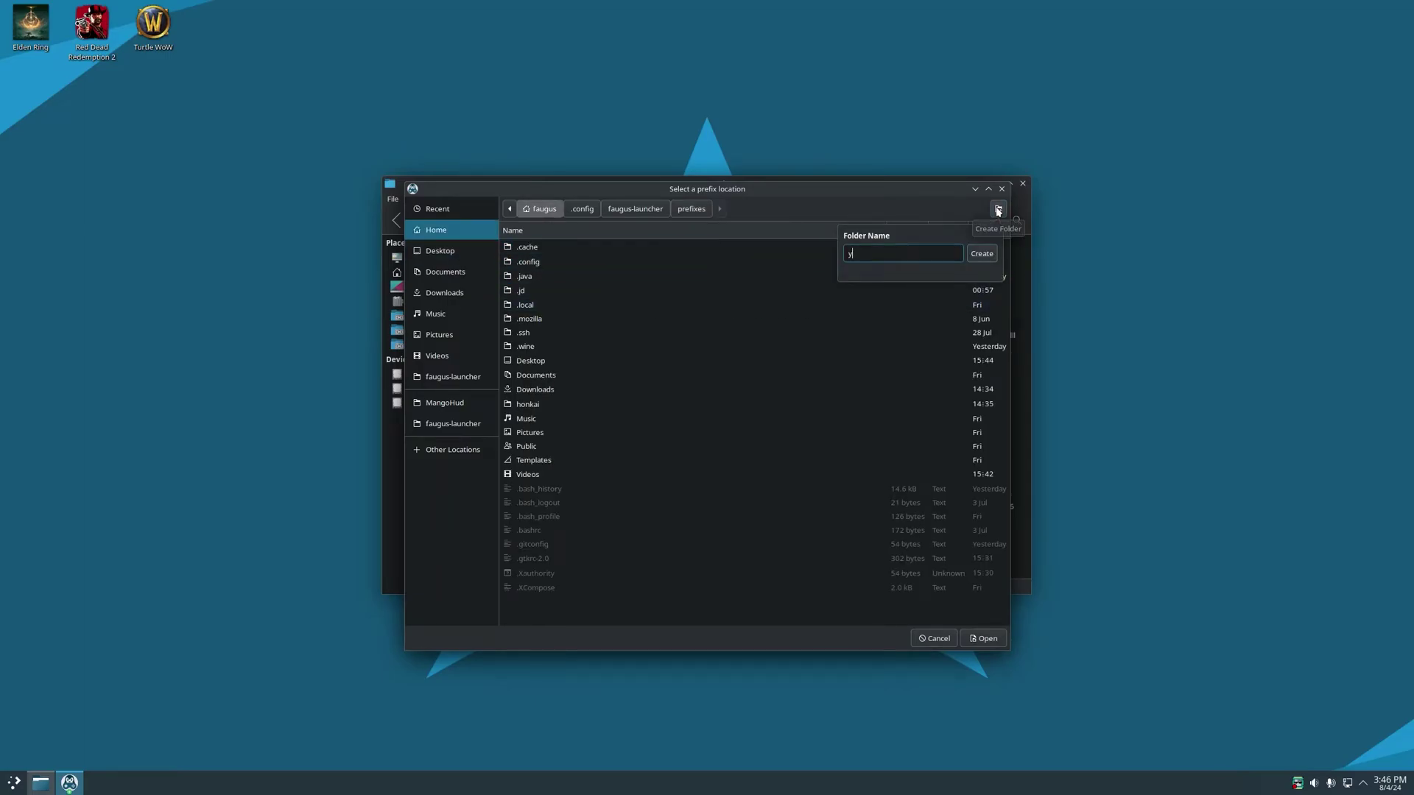
type("outube-prefixes")
key("Return")
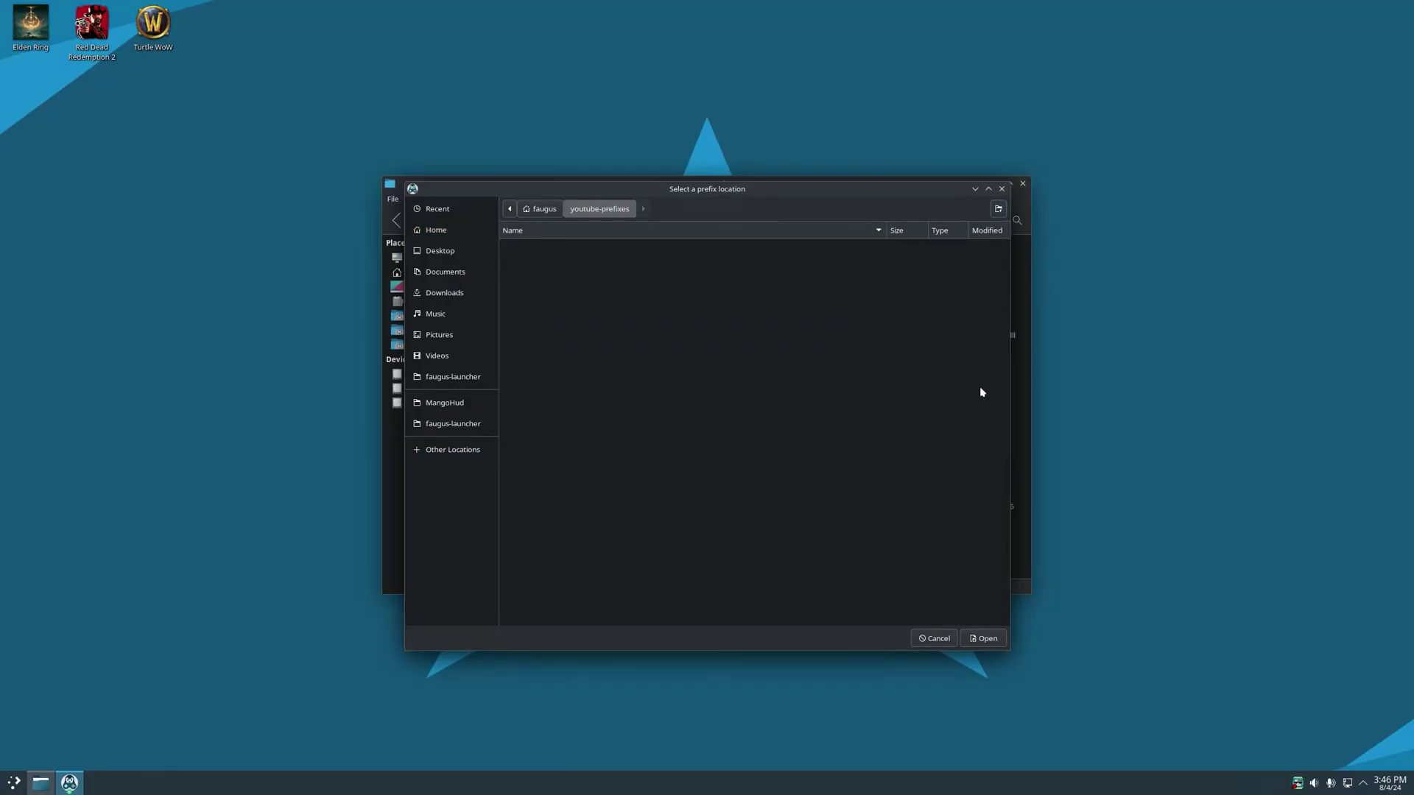
left_click(998, 643)
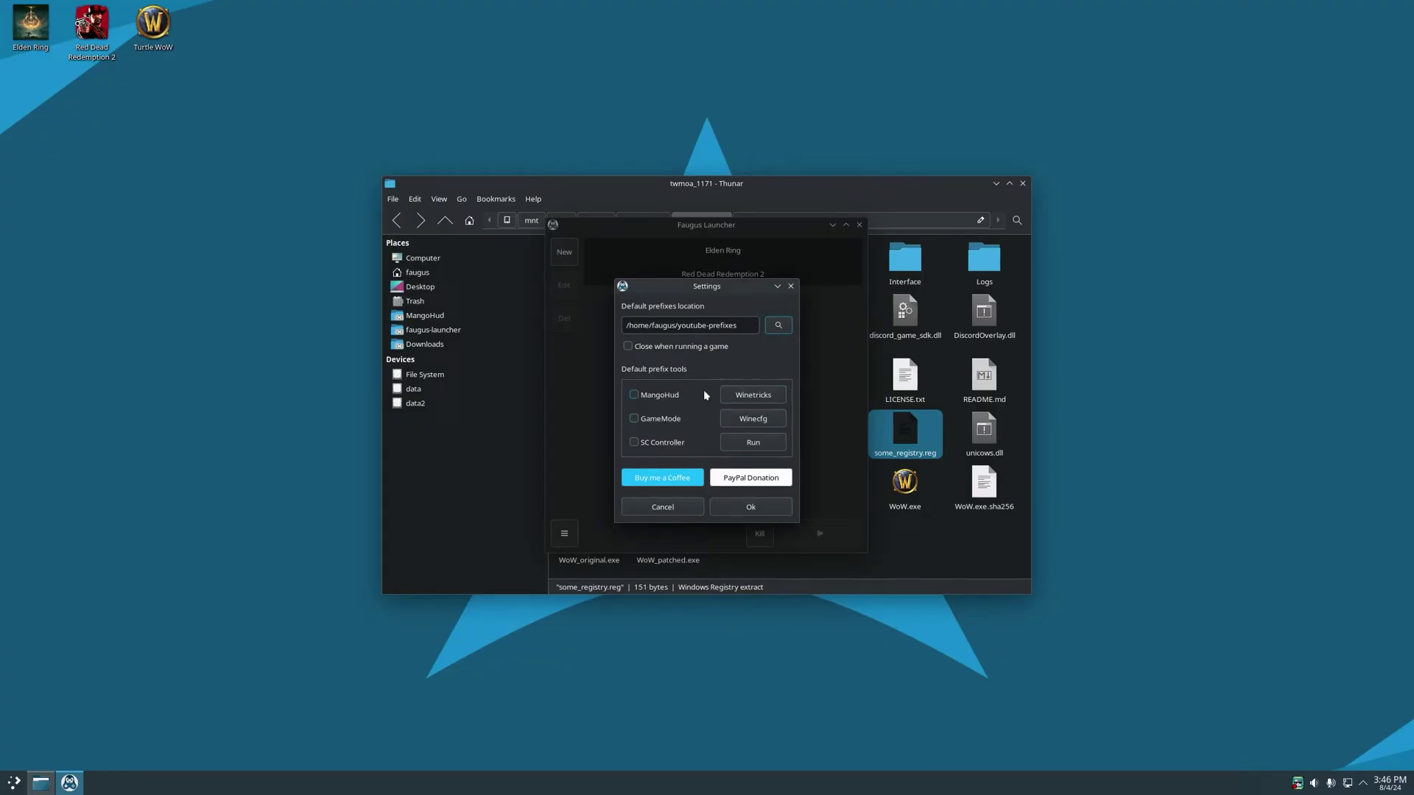
left_click(634, 395)
left_click(750, 506)
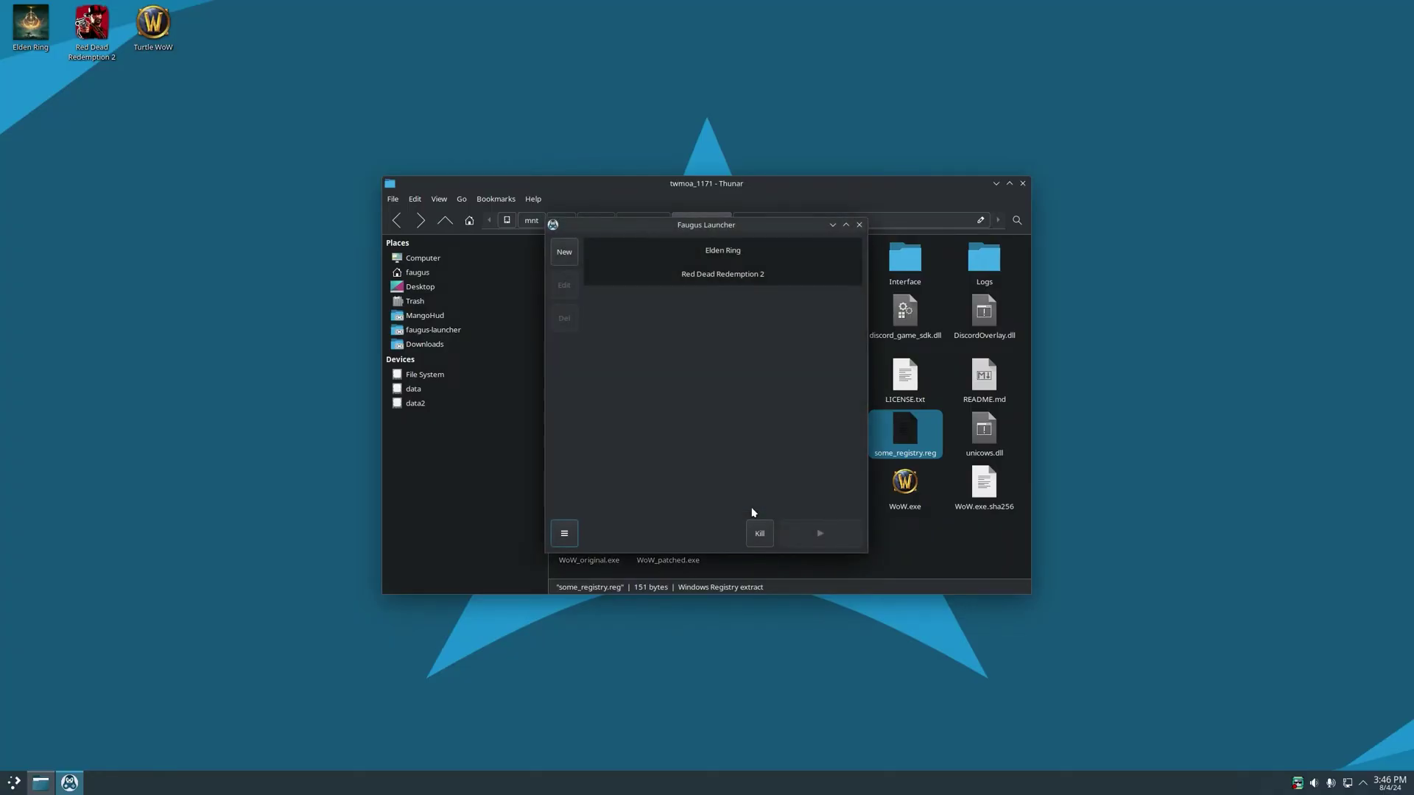
Step: Launch Turtle WoW from its desktop shortcut and quit from the game's login screen
double_click(155, 22)
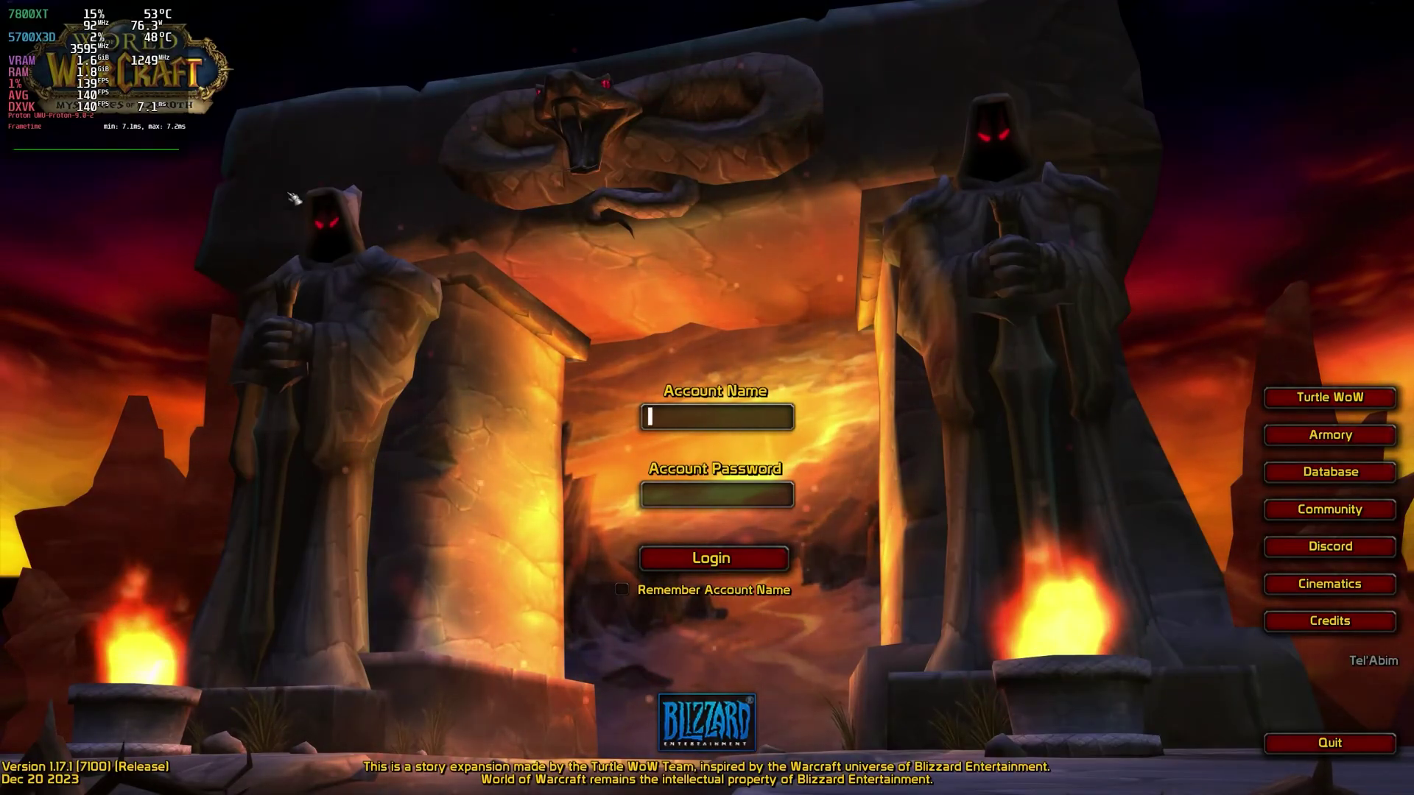
left_click(1318, 744)
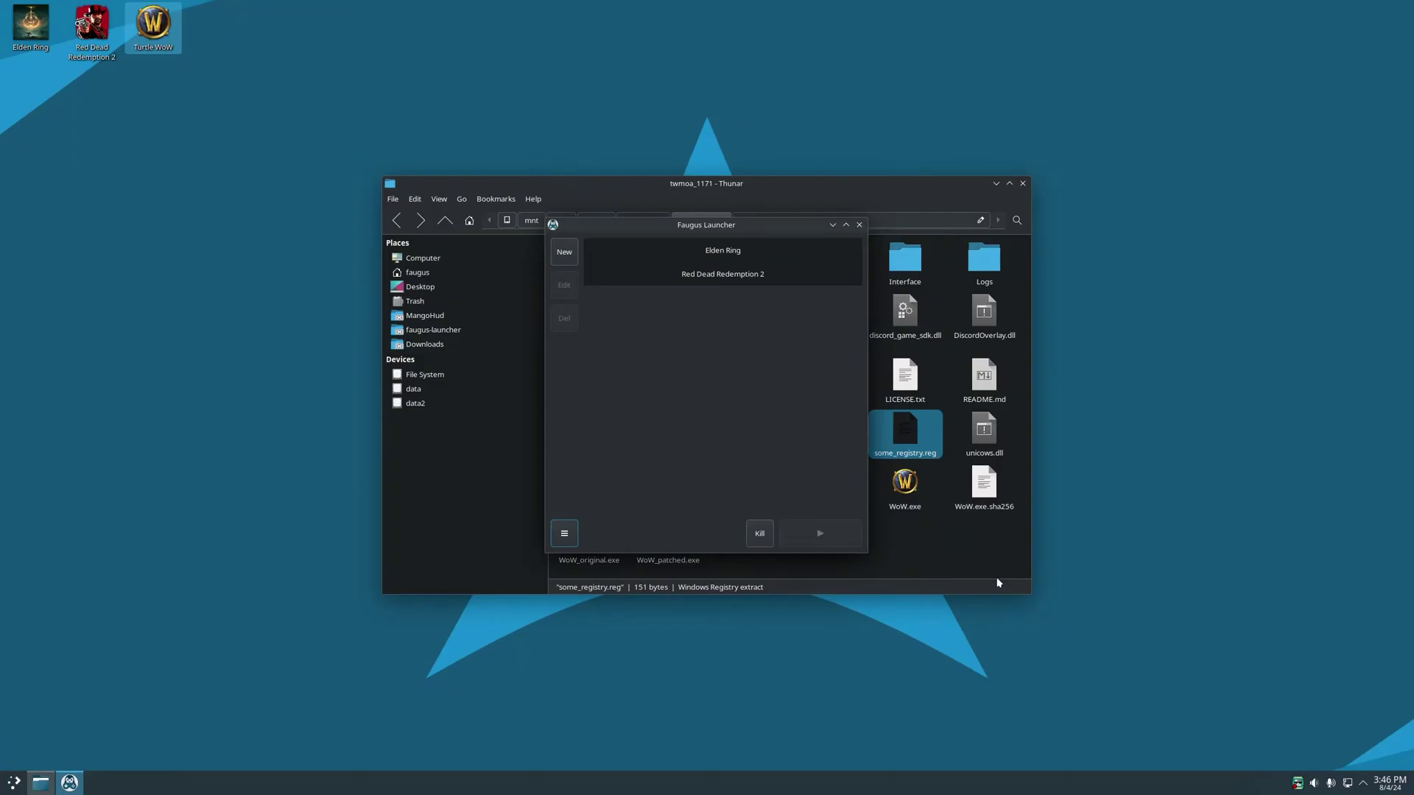
Step: Open the youtube-prefixes home folder in the Thunar file manager and place its window beside Faugus Launcher
left_click(424, 272)
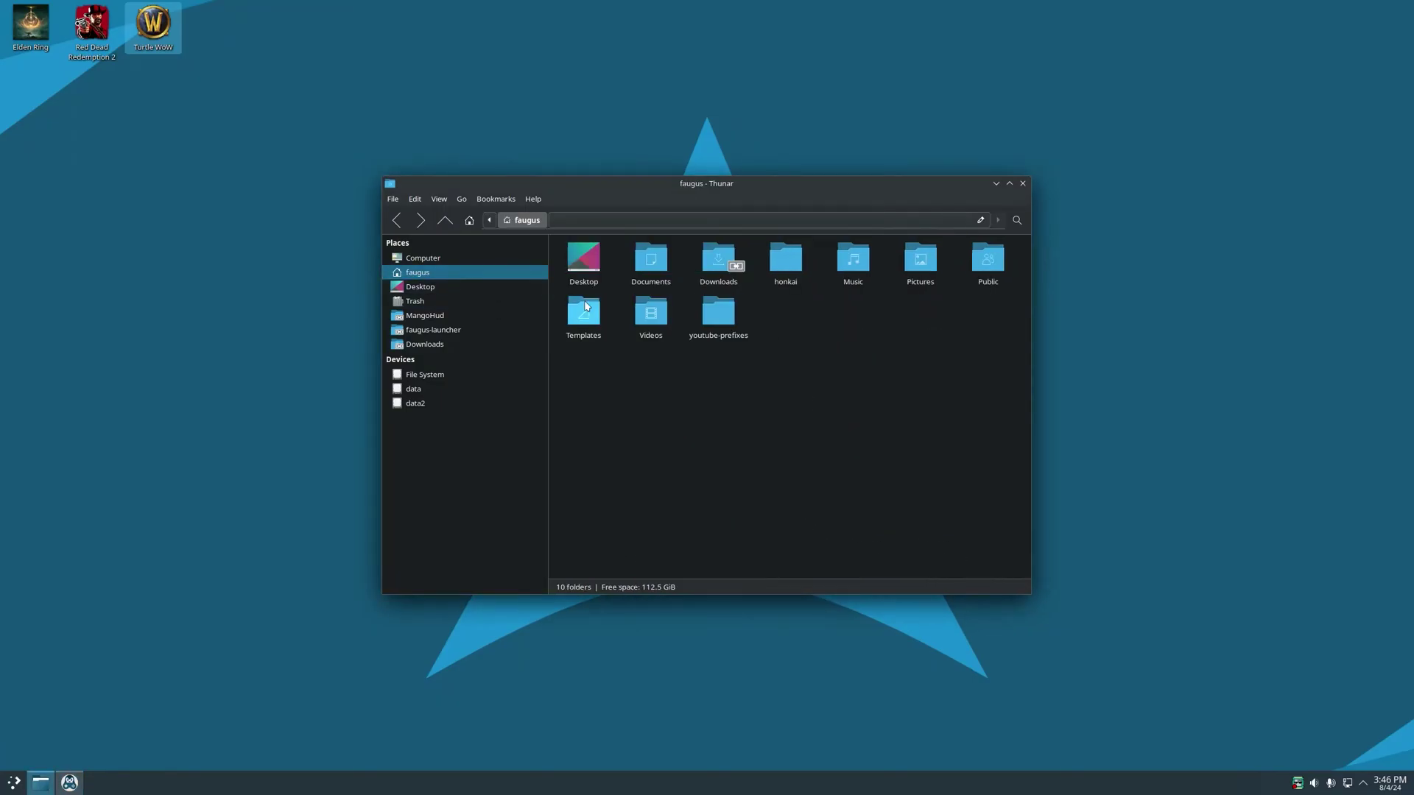
double_click(724, 320)
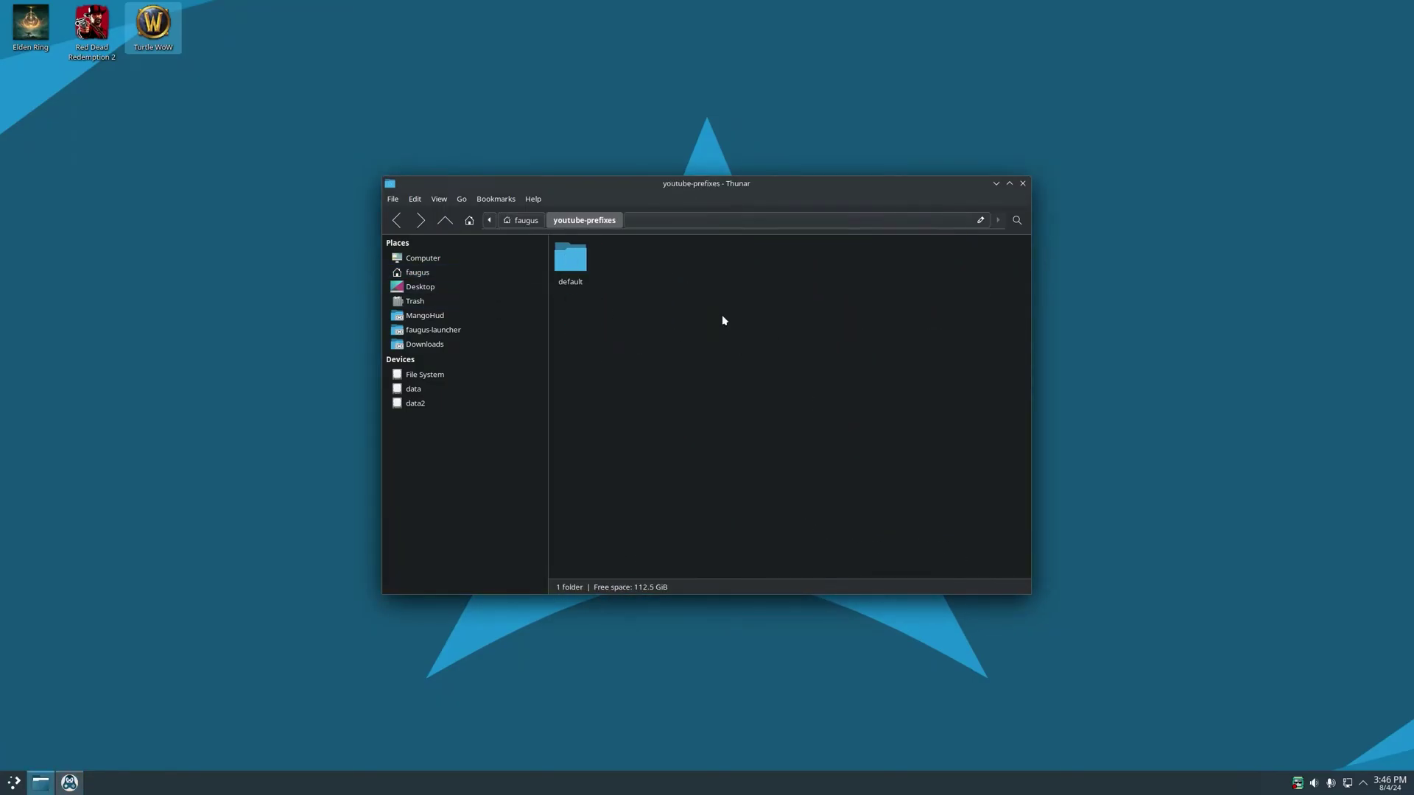
left_click_drag(666, 182, 1027, 194)
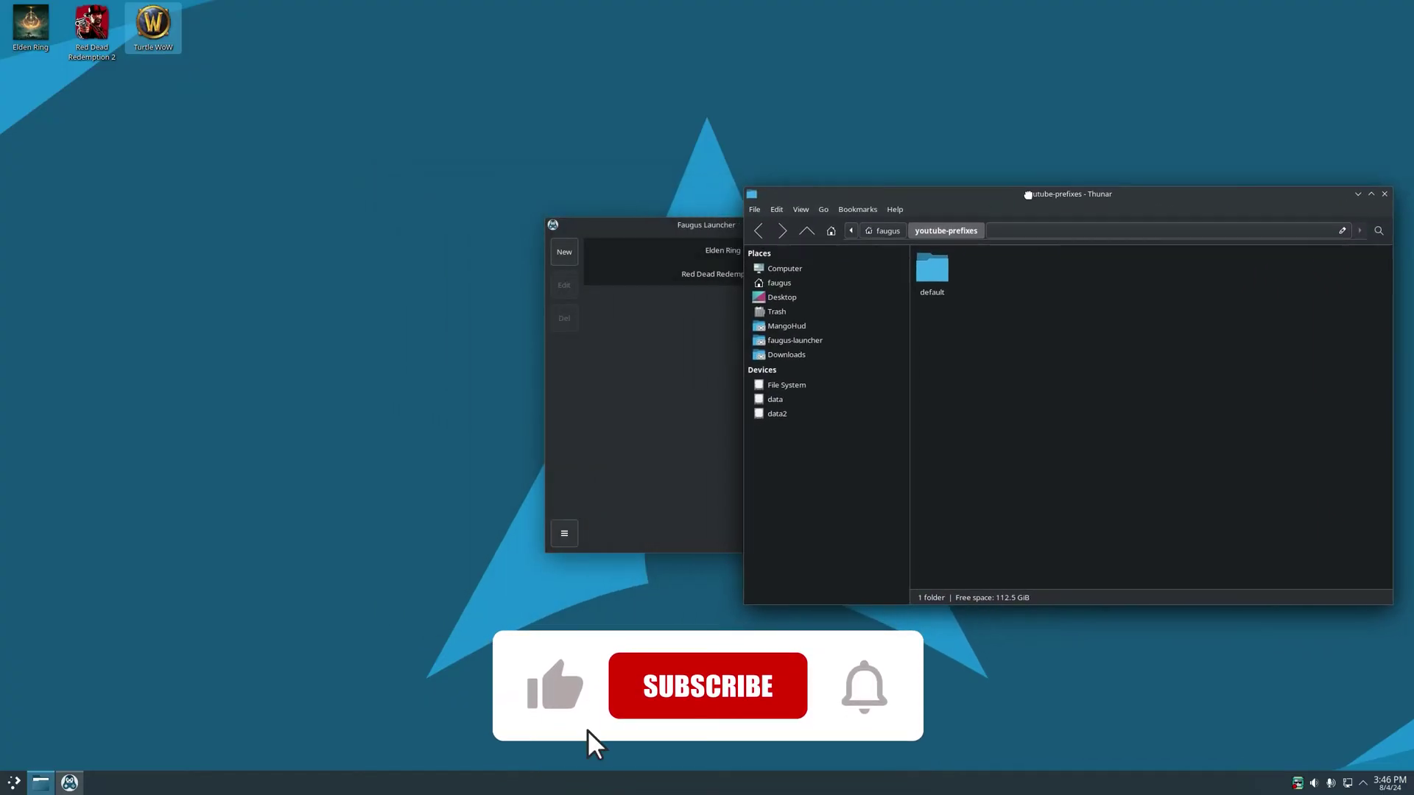
left_click_drag(729, 224, 502, 225)
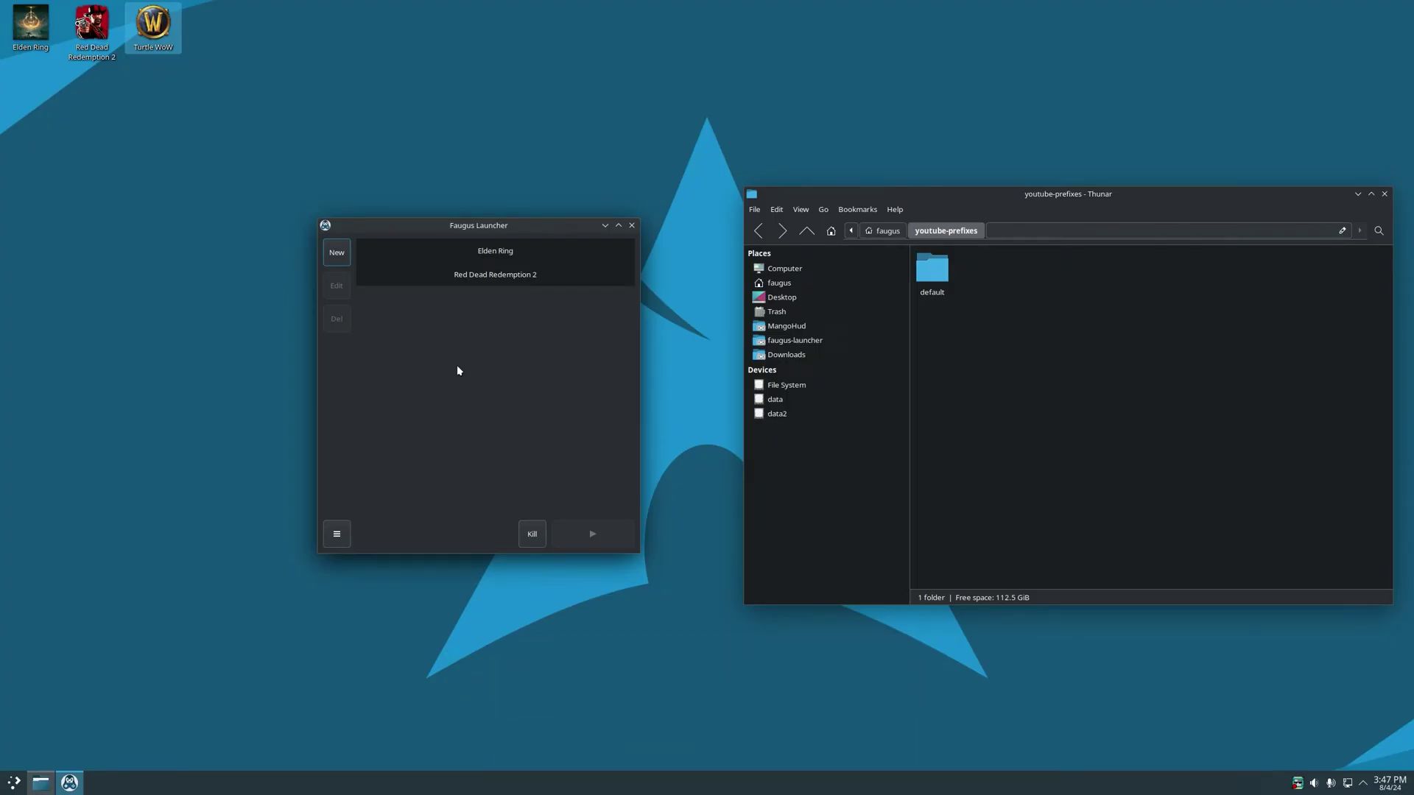
Step: Start a new game entry titled Turtle WoW 2 and set its path to WoW.exe in /mnt/data/Games/Turtle WoW/twmoa_1171
left_click(333, 260)
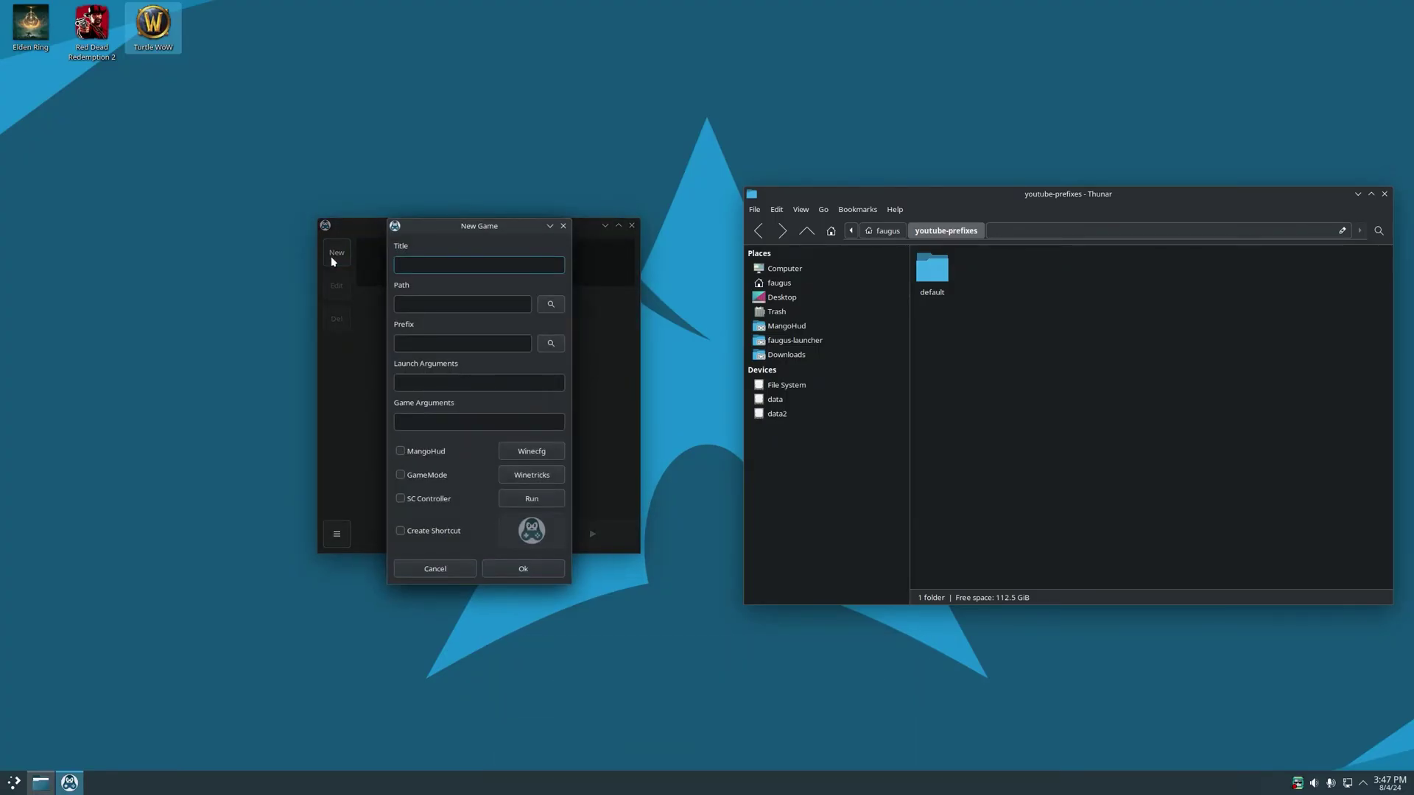
type("Turtle WoW 2")
left_click(549, 304)
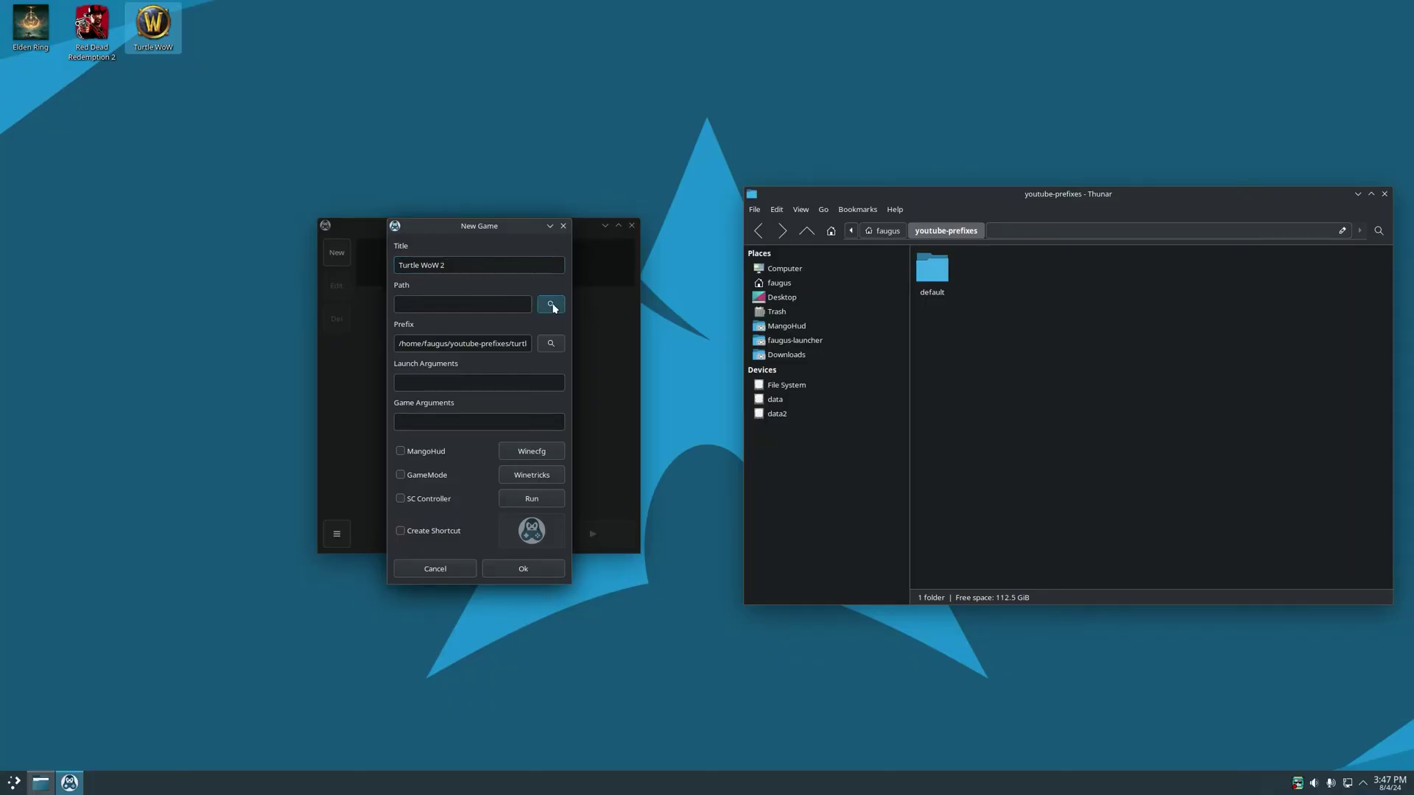
left_click(232, 450)
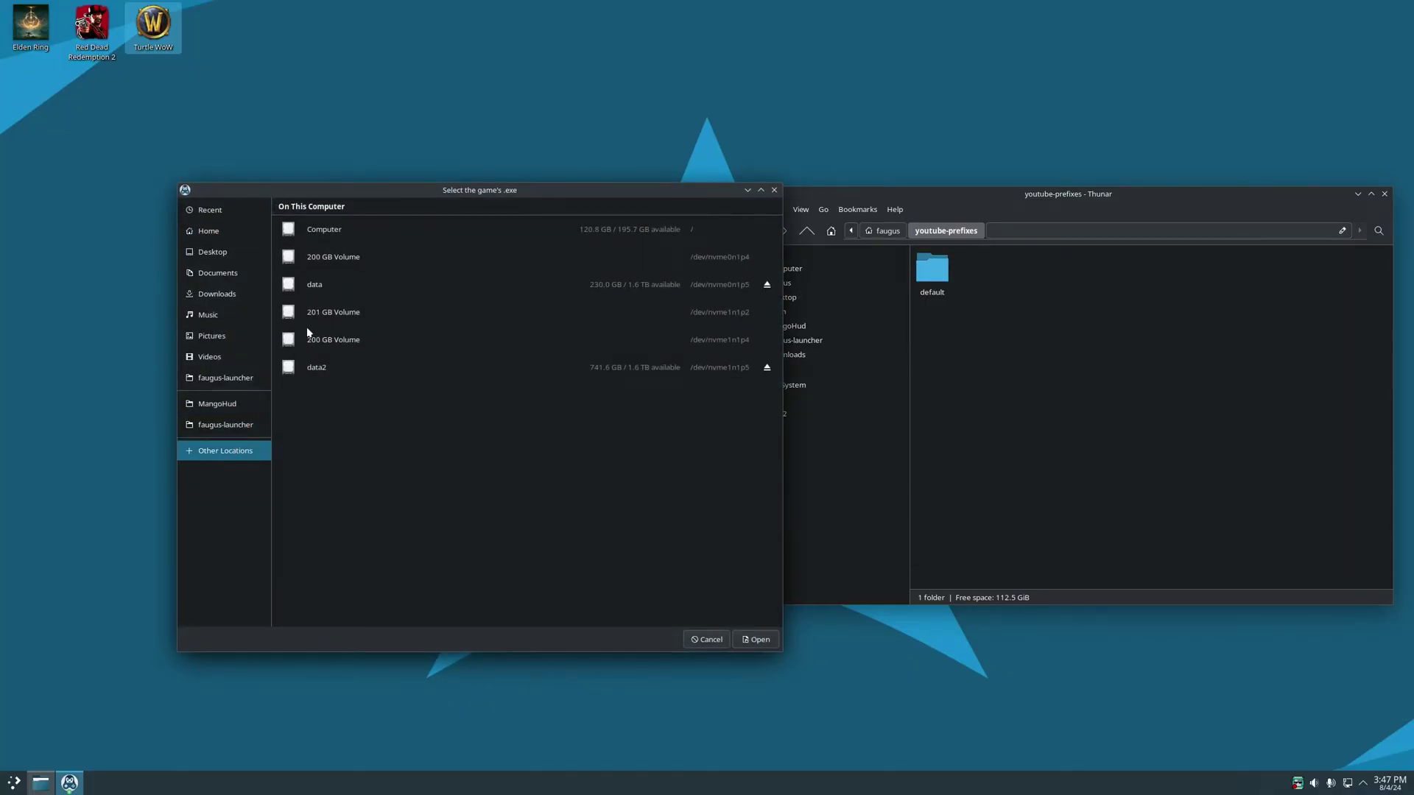
left_click(307, 328)
double_click(308, 316)
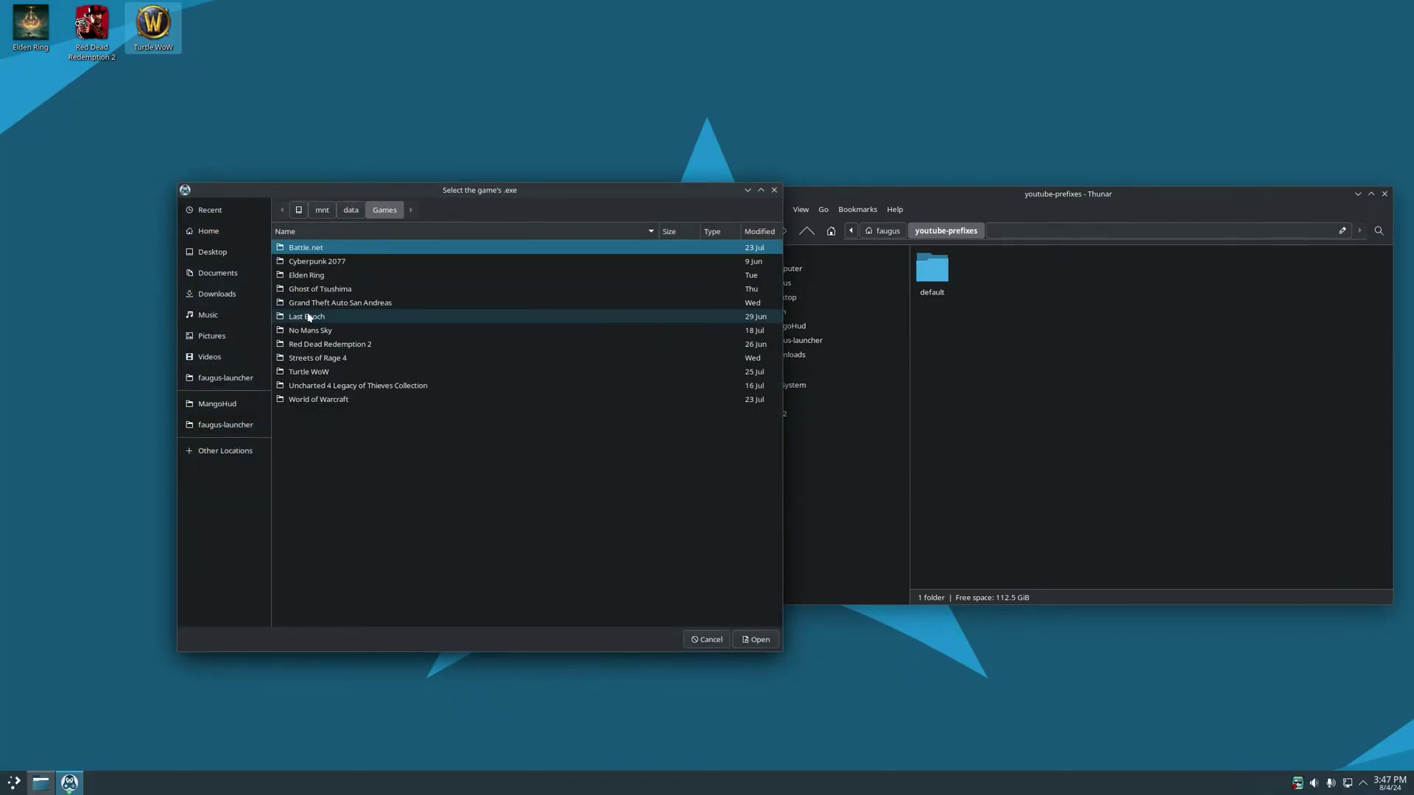
double_click(312, 372)
double_click(309, 250)
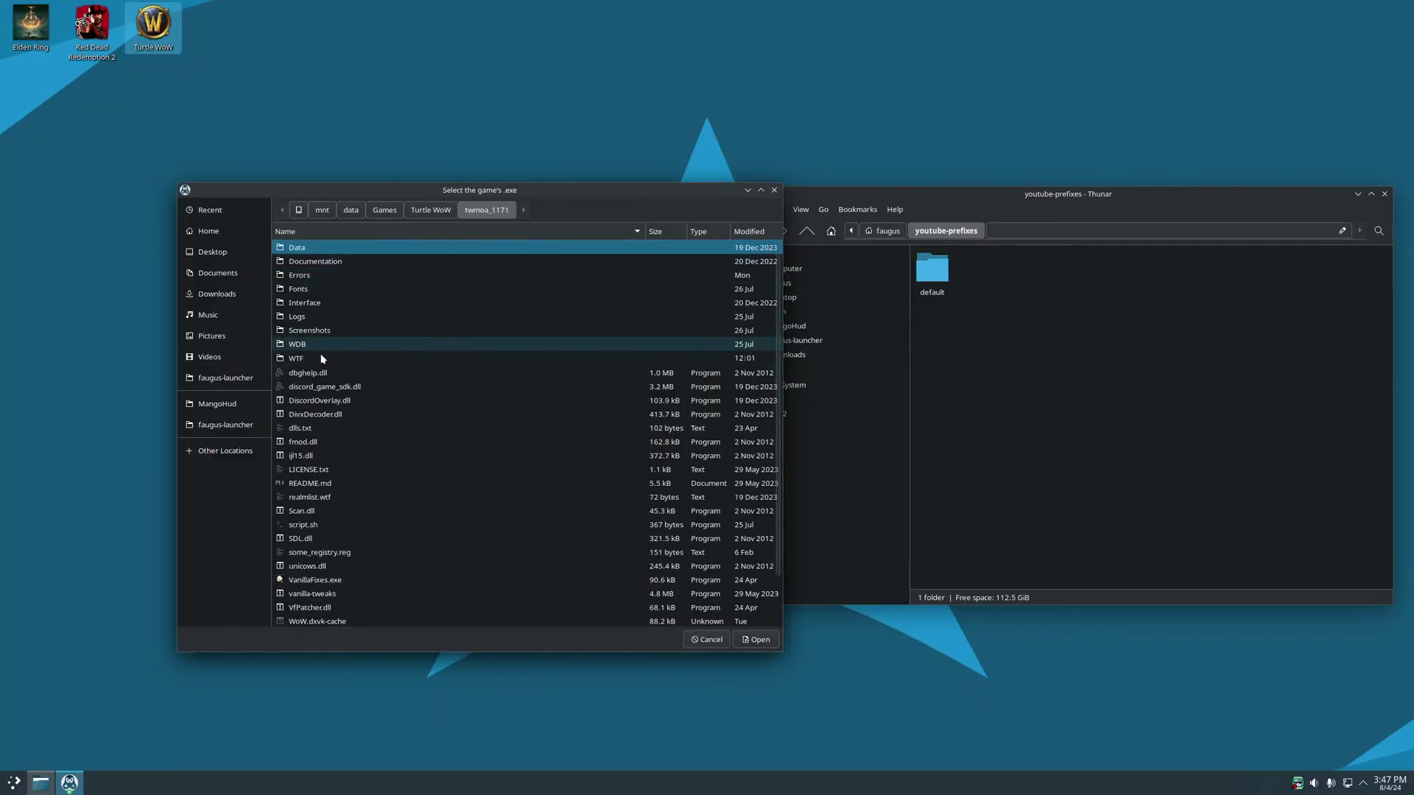
scroll(322, 364, "down", 5)
double_click(315, 579)
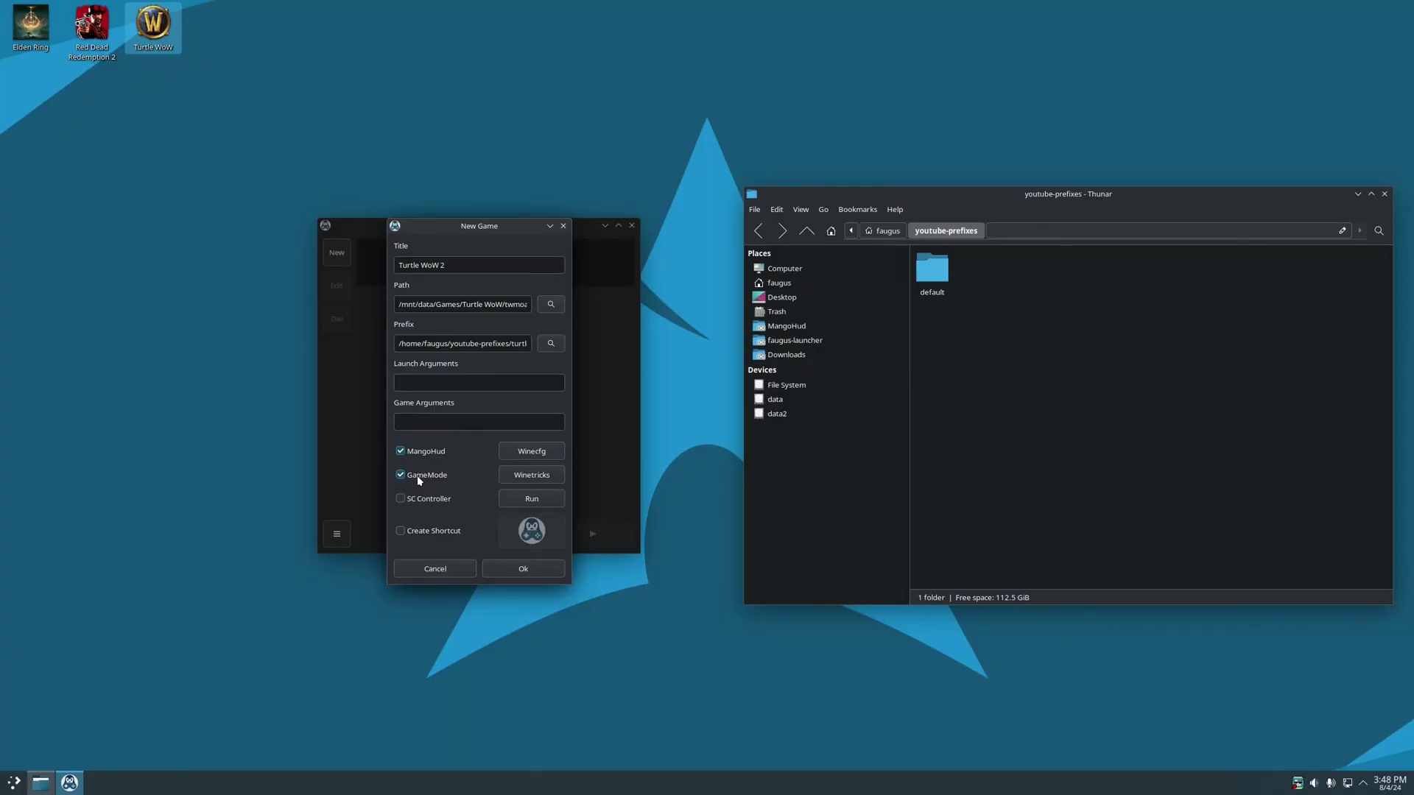
Step: Enable shortcut creation for Turtle WoW 2, choose 1.ico as its icon and save the new game entry
left_click(424, 533)
left_click(531, 531)
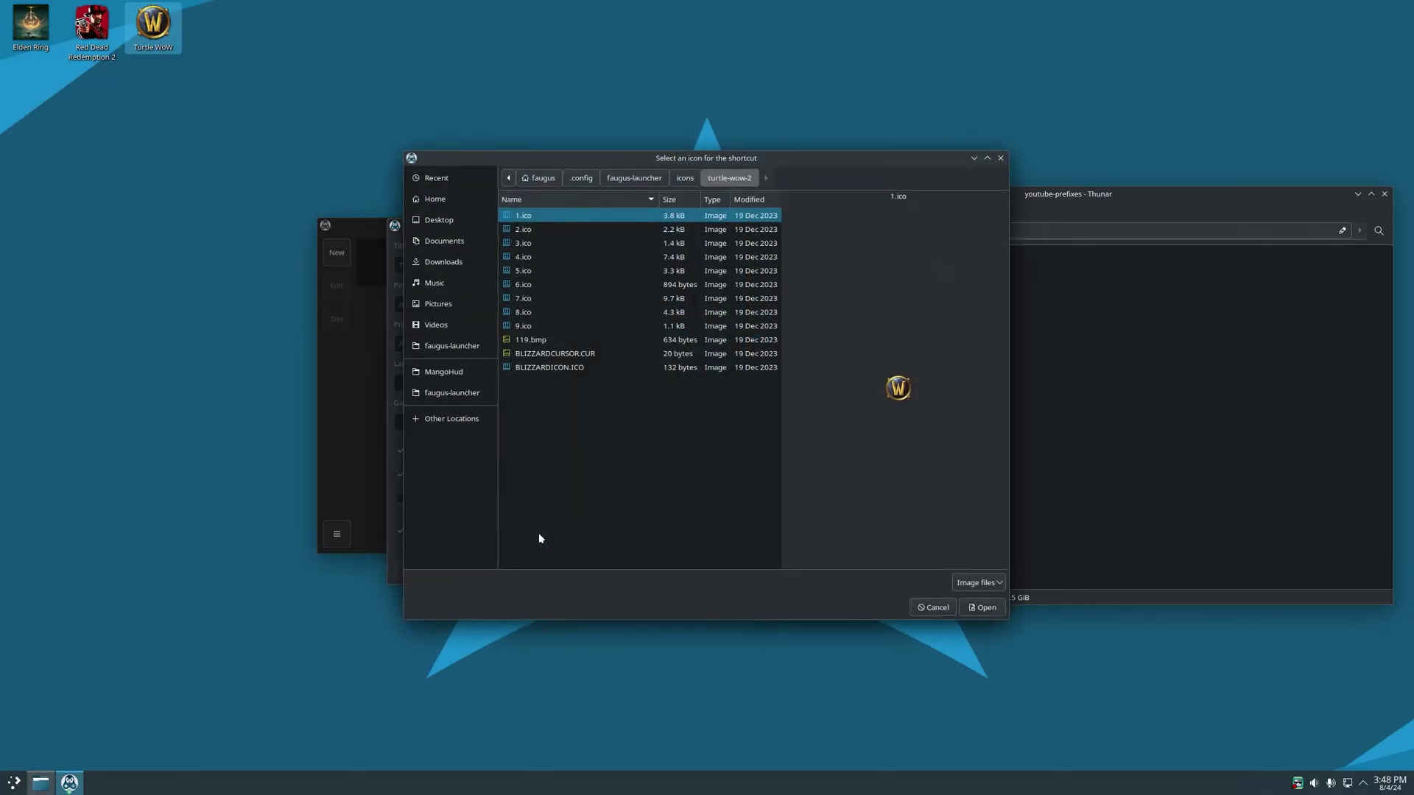
left_click(981, 607)
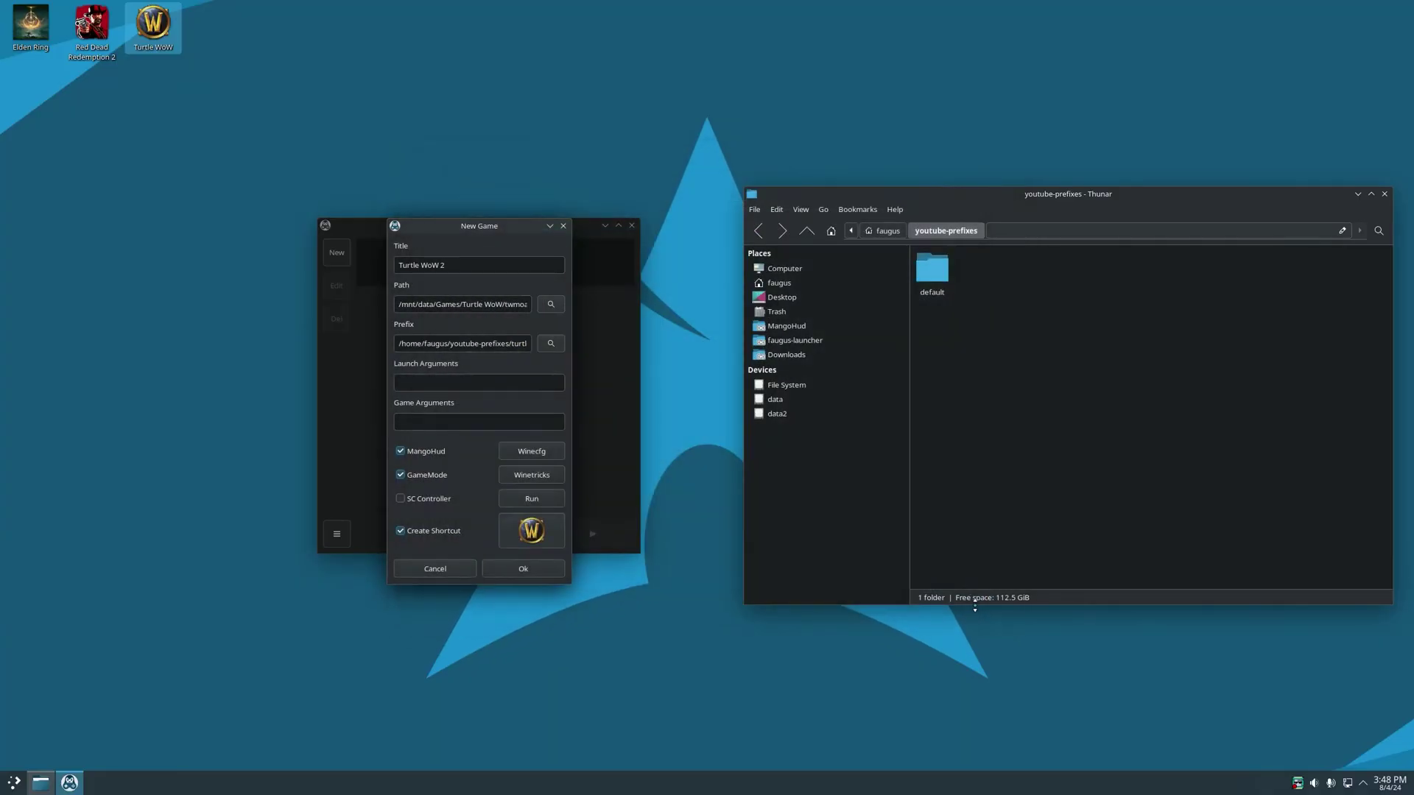
left_click(522, 569)
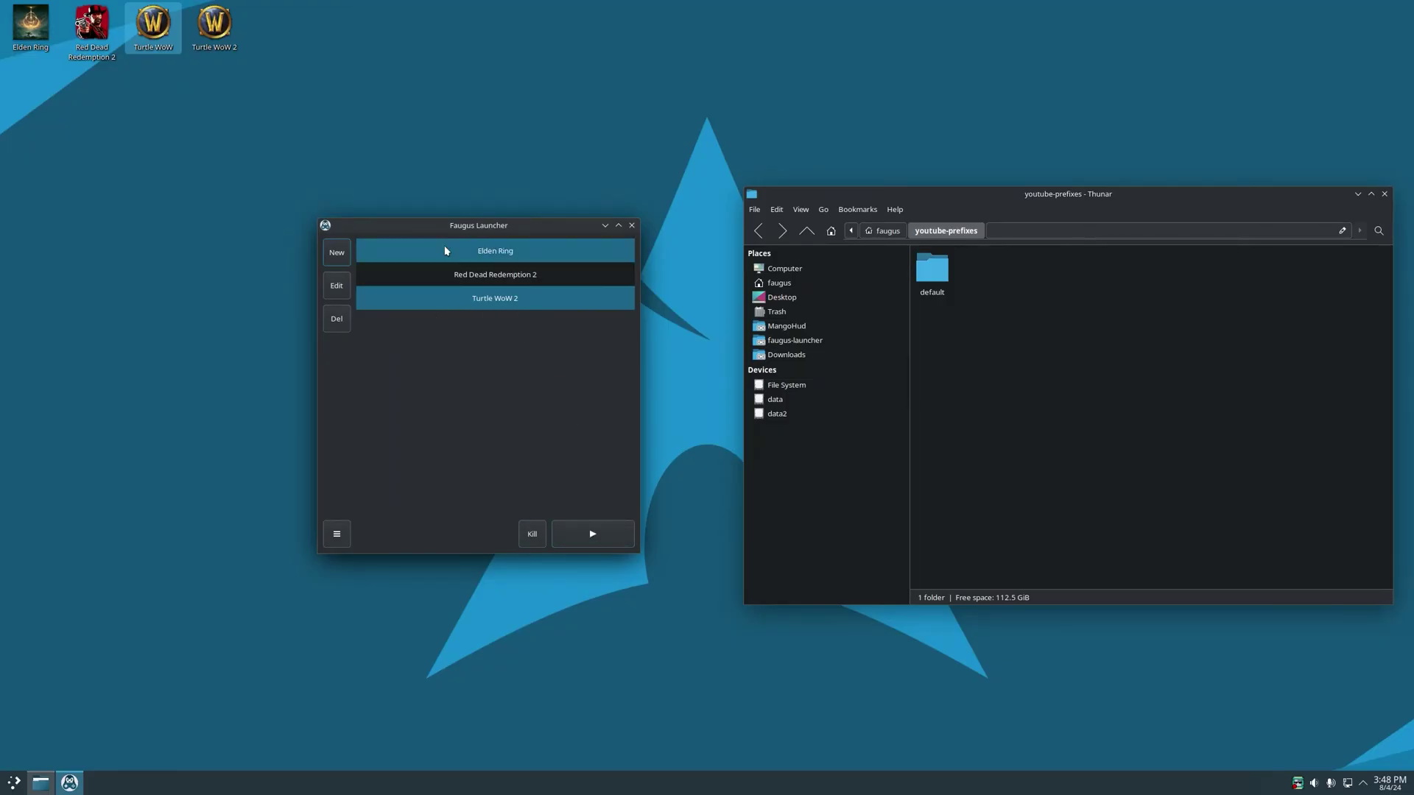
Step: Launch Turtle WoW 2 from the Games category of the desktop's application launcher and close the game at its login screen
key("super")
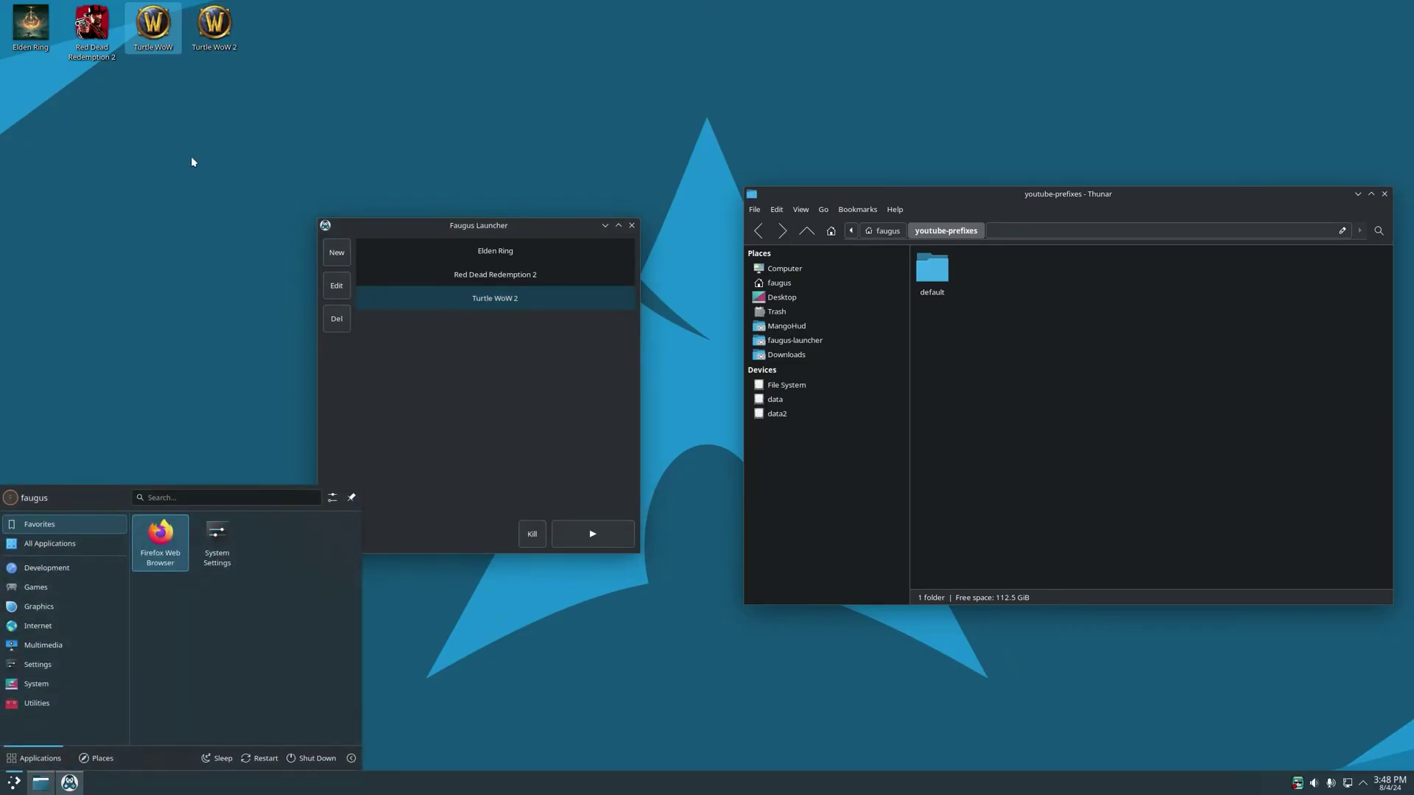
mouse_move(57, 587)
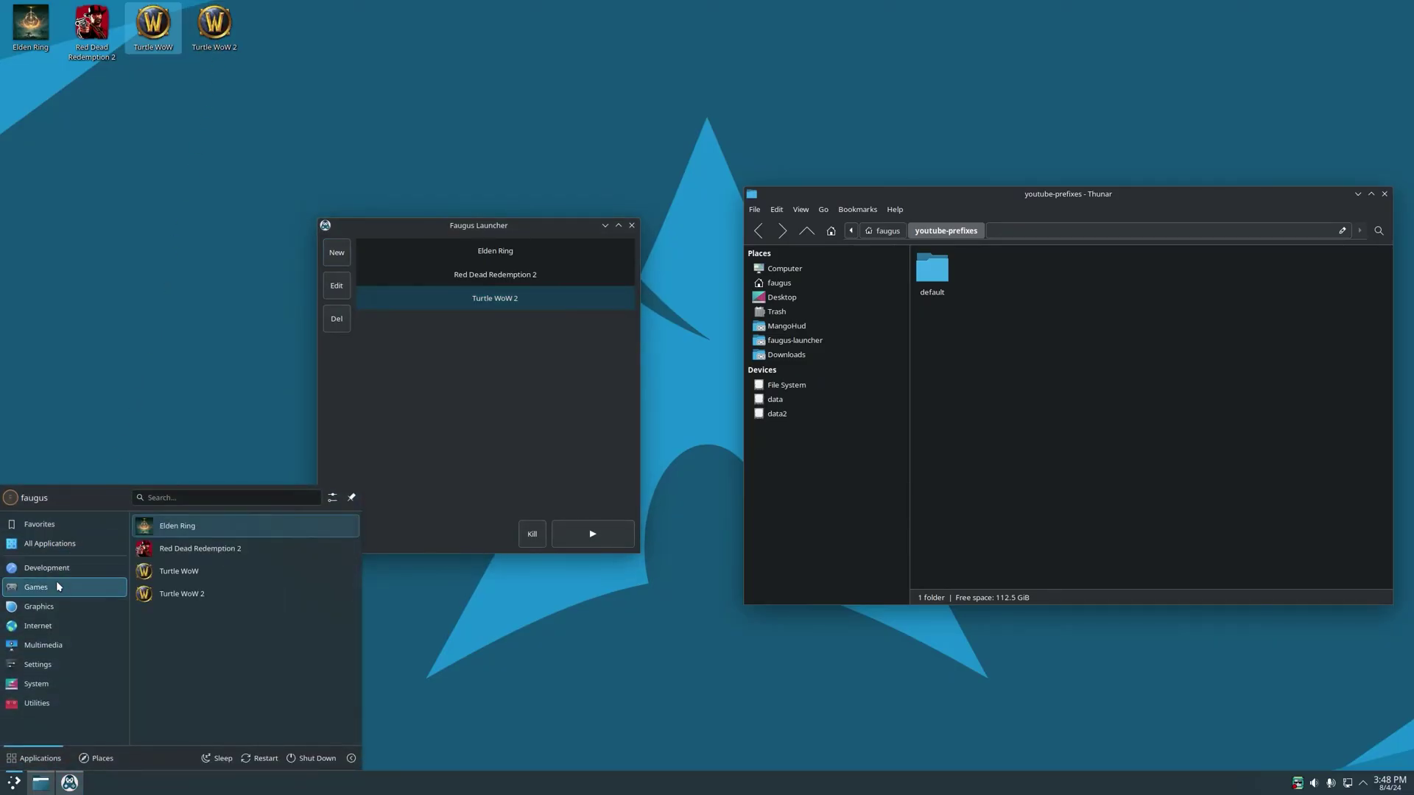
left_click(221, 598)
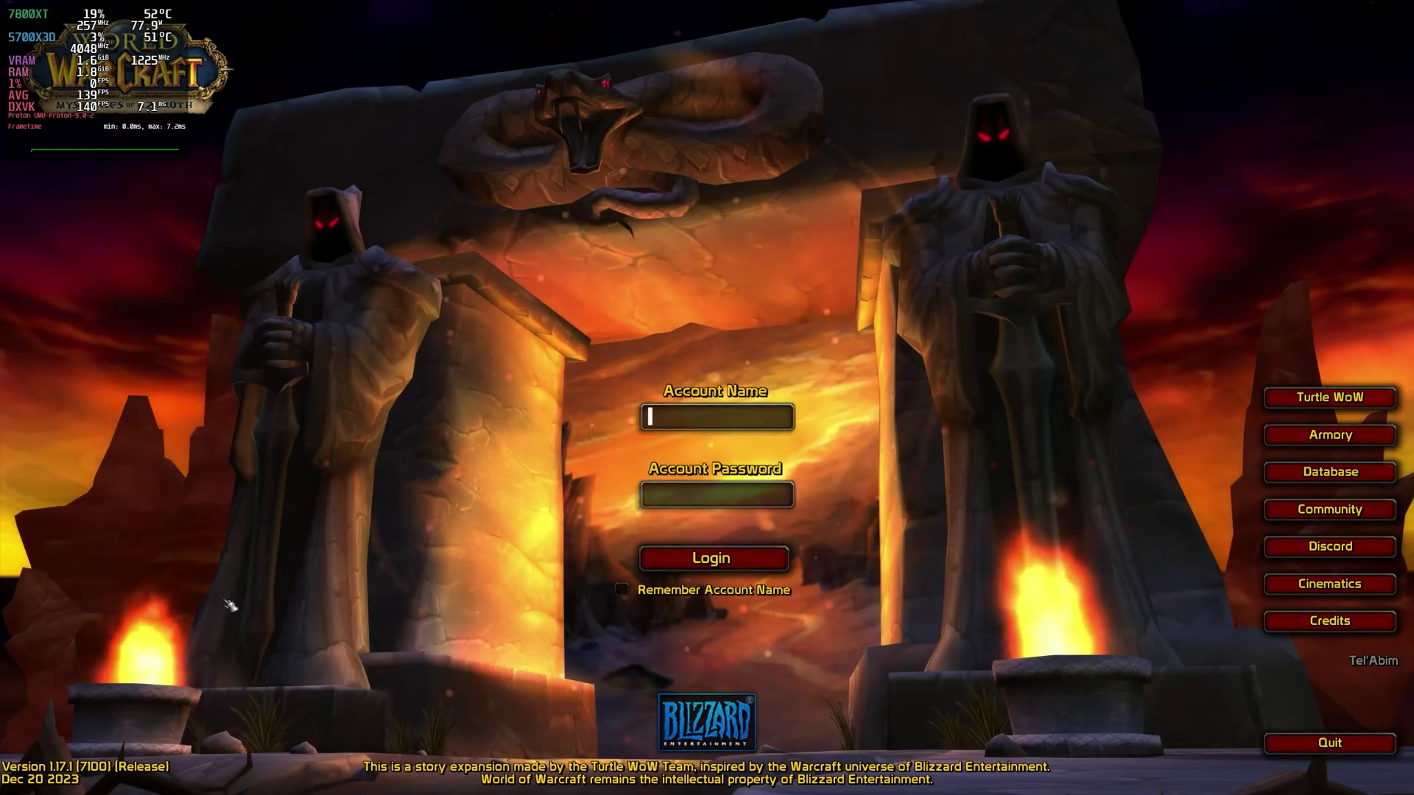
key("alt+F4")
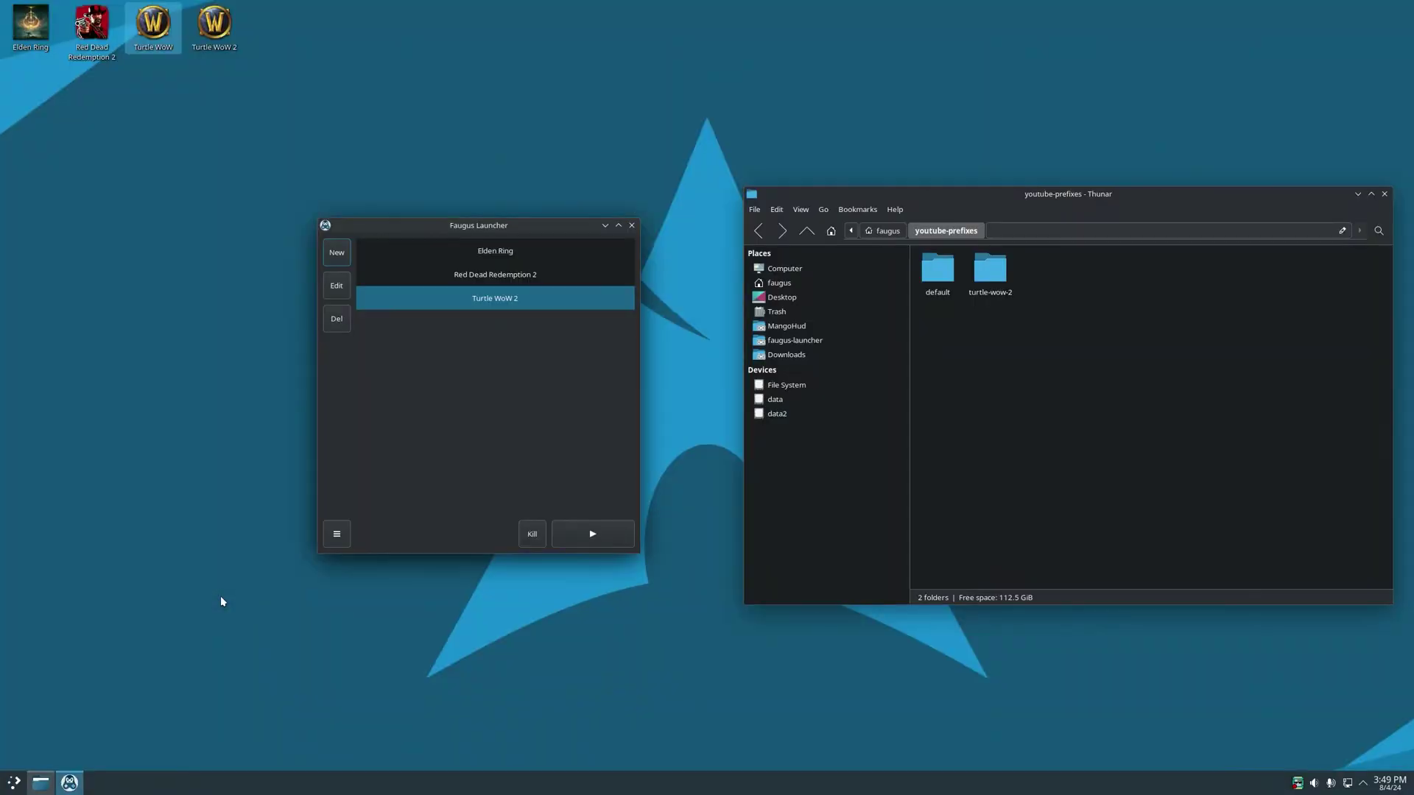